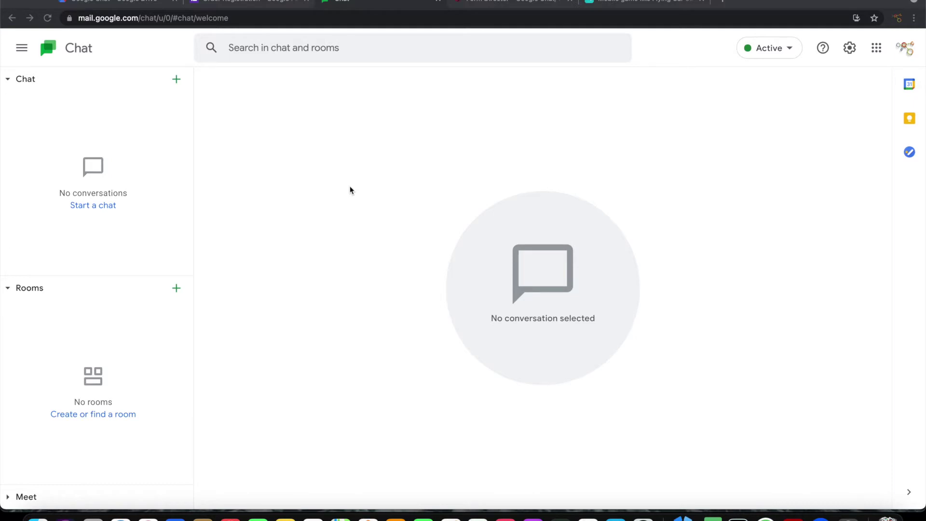
Create a new Google Chat room named 'Order Mgmt'
left_click(264, 4)
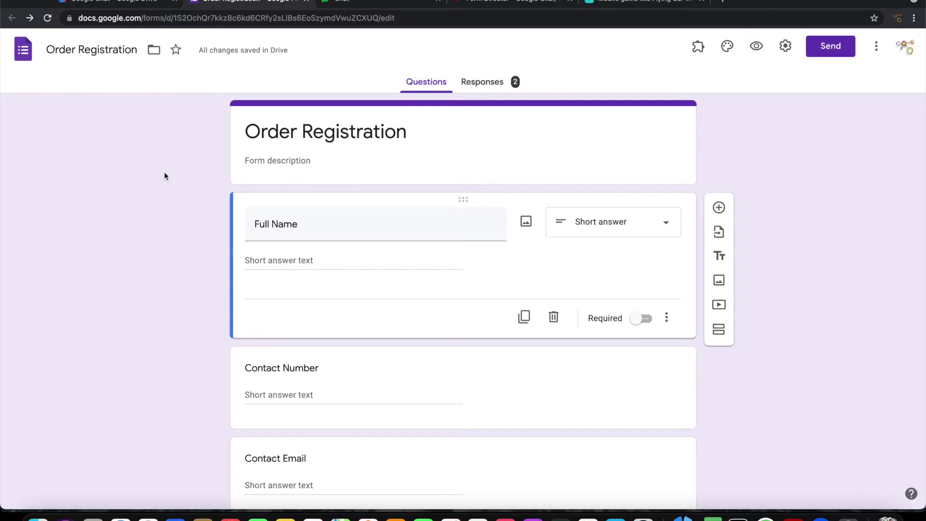
scroll(164, 172, "down", 6)
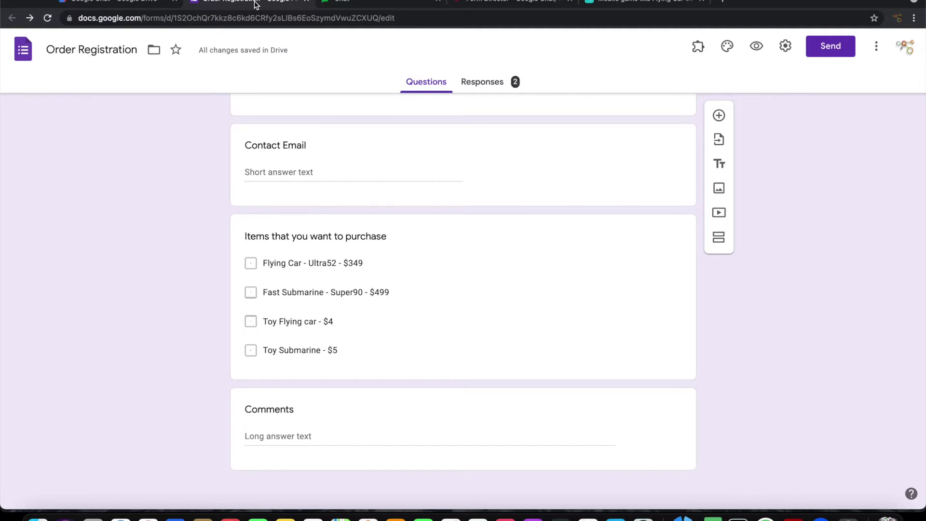
left_click(339, 1)
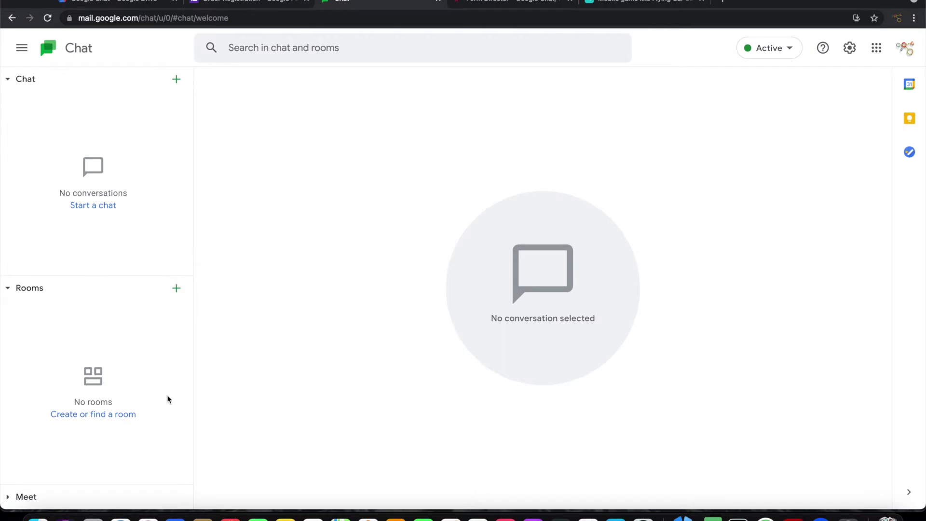
left_click(122, 414)
left_click(255, 337)
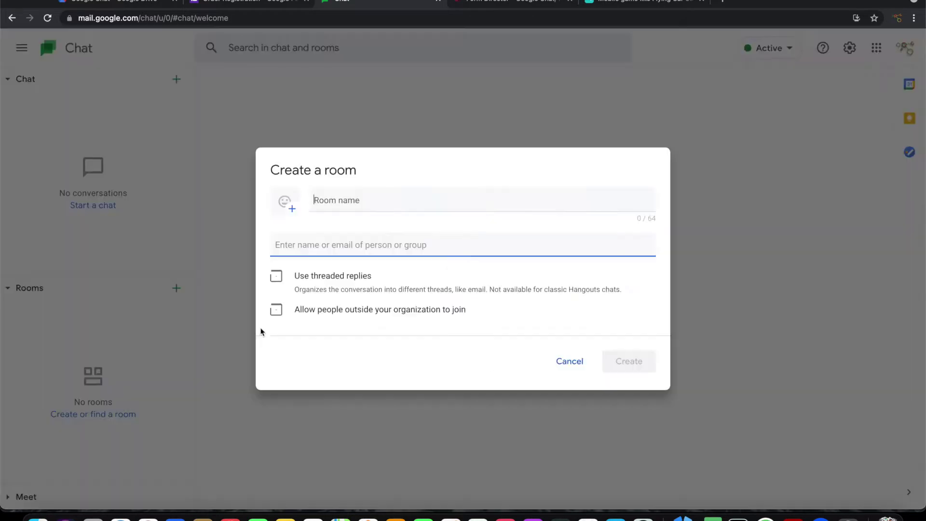
type("Order ")
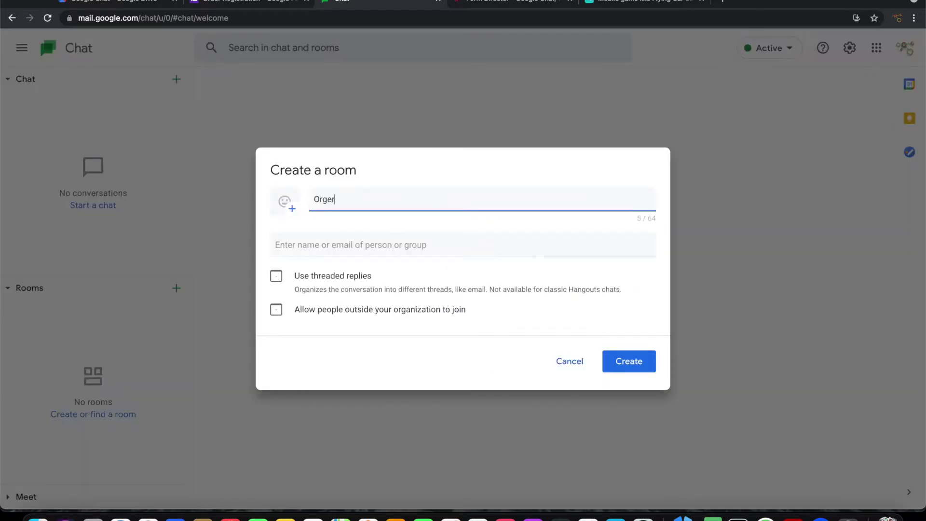
type("Mgmt")
left_click(629, 361)
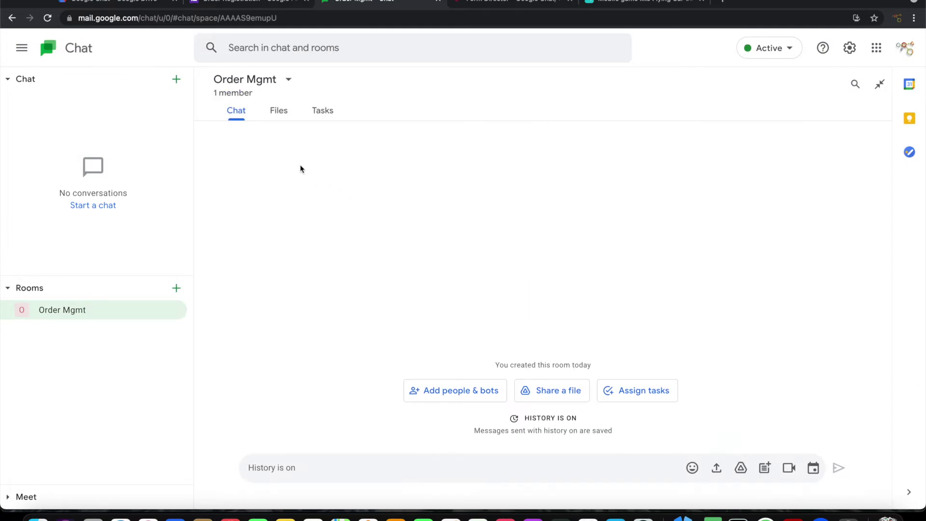
Invite a teammate to Order Mgmt so the room has two members
left_click(256, 89)
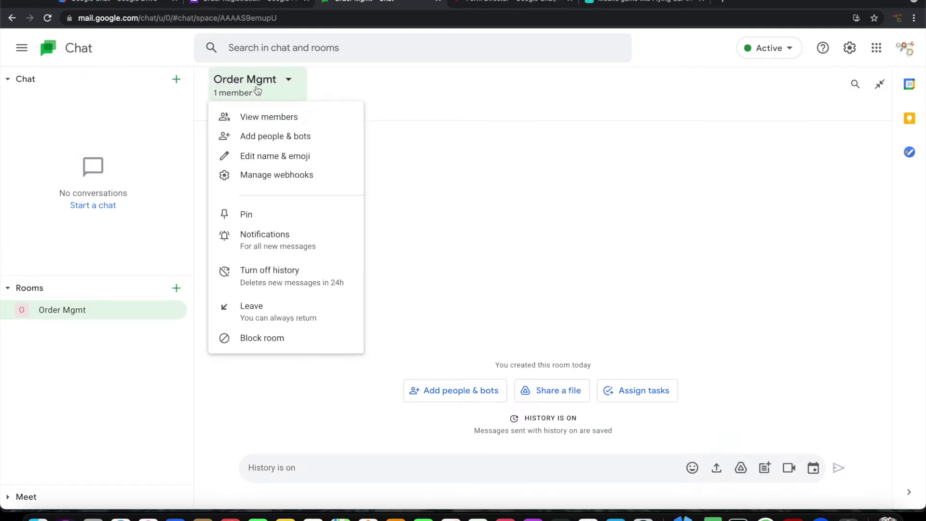
left_click(273, 137)
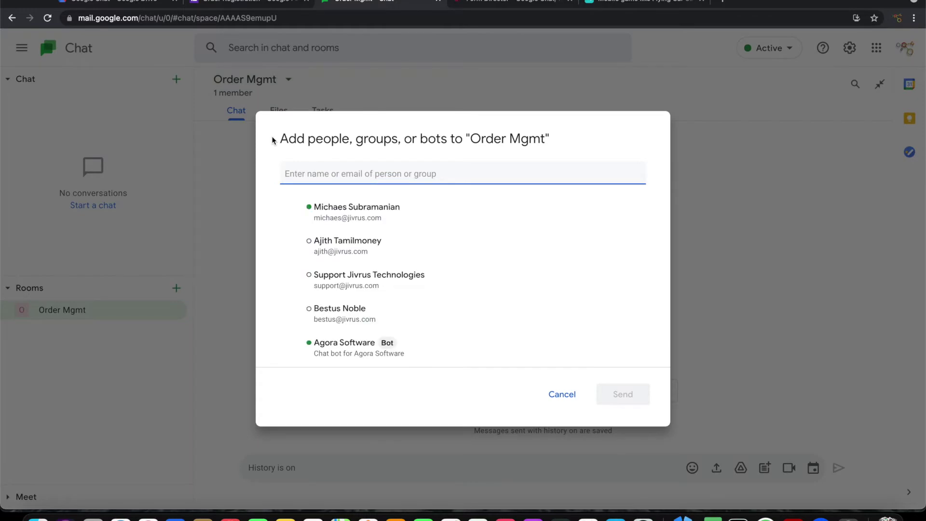
type("mich")
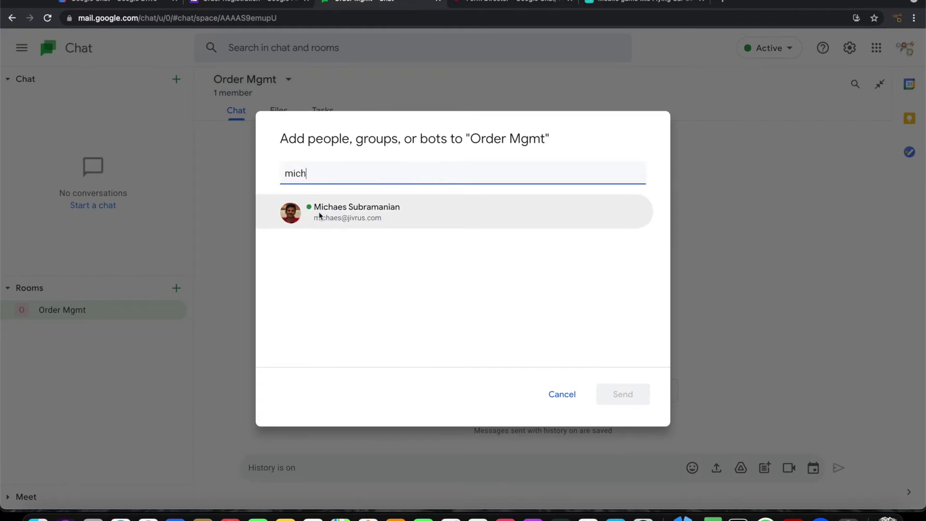
left_click(320, 212)
left_click(620, 396)
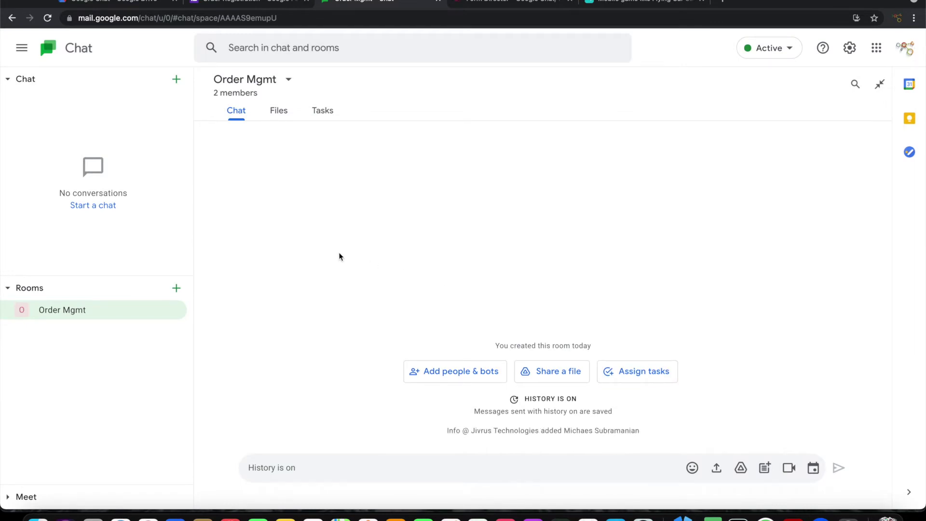
left_click(250, 90)
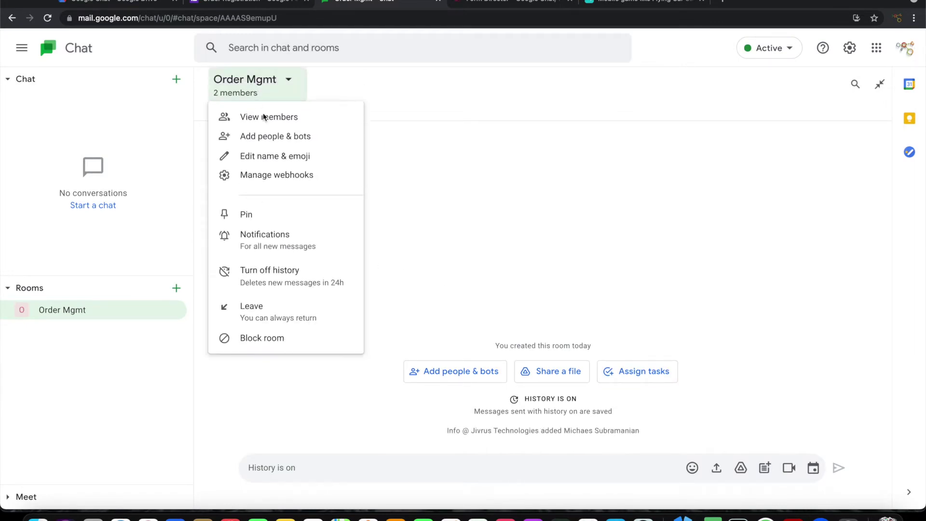
Start an incoming webhook for the room named 'New Orders'
left_click(283, 179)
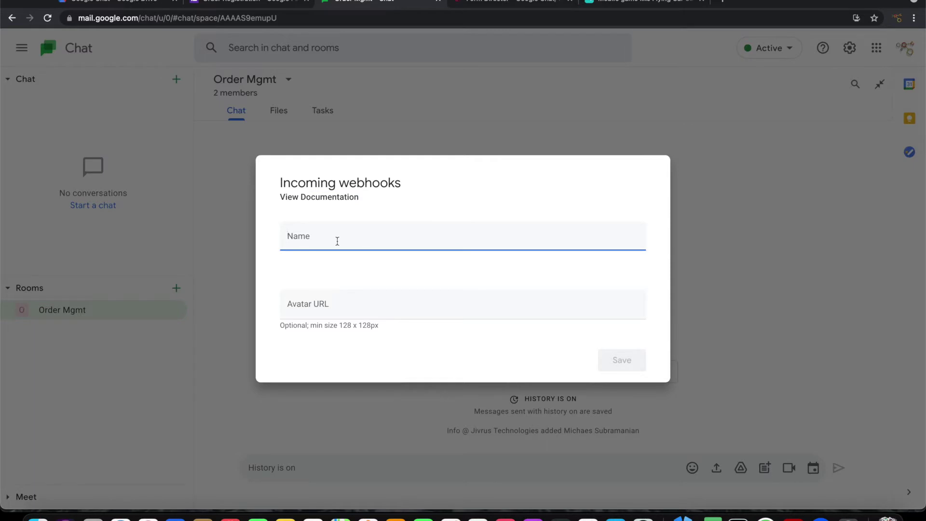
type("New Orders")
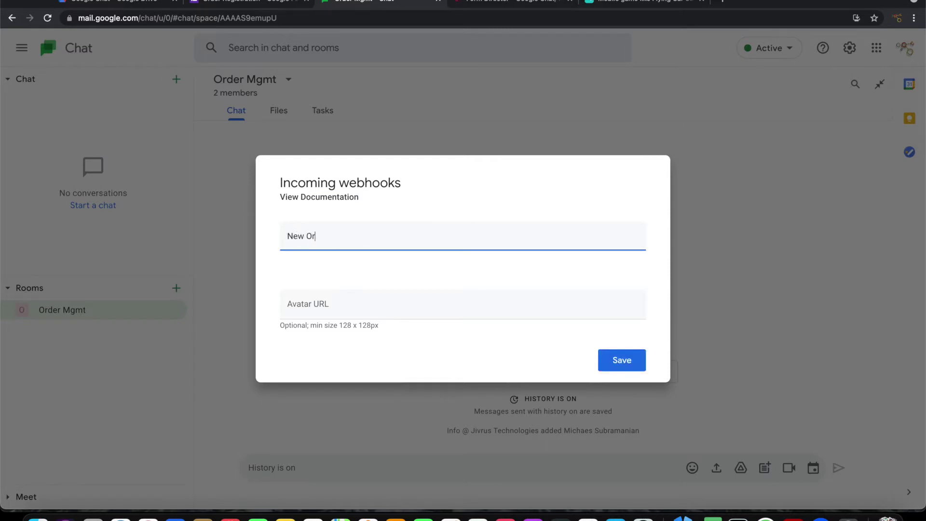
left_click(388, 308)
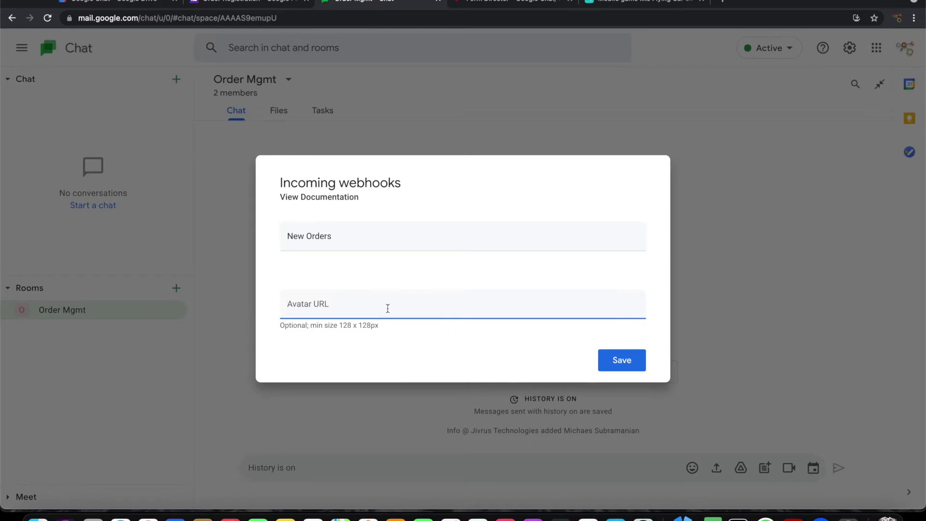
Use the Flying Car Transporter Tycoon image as the avatar, save the webhook, and copy its URL
left_click(607, 3)
right_click(285, 152)
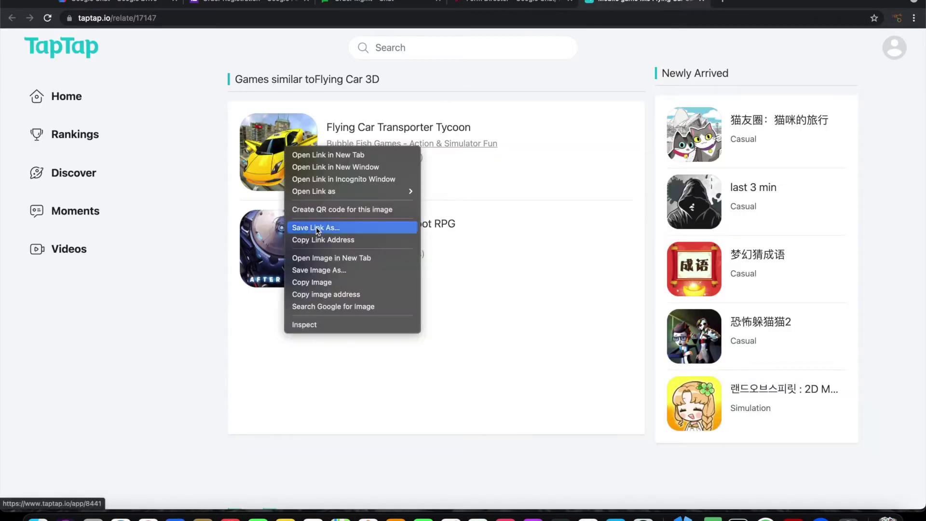
left_click(320, 294)
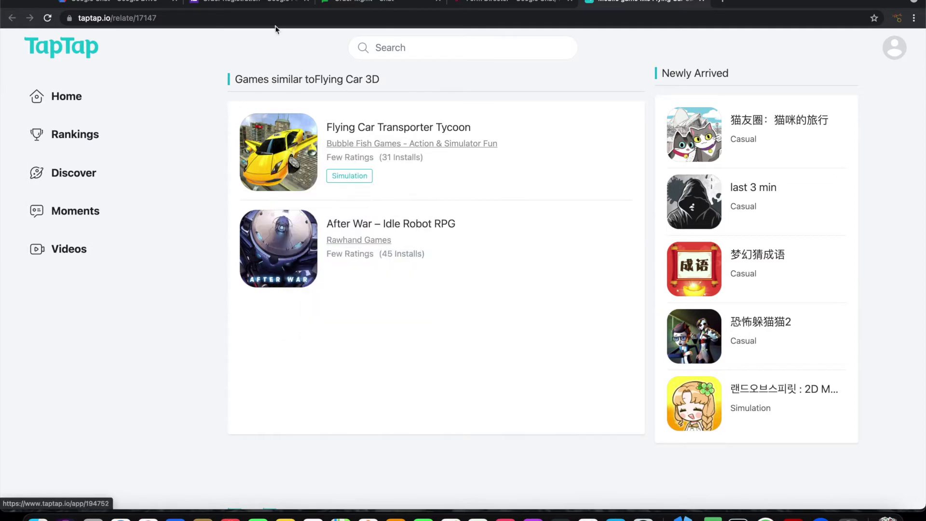
left_click(341, 4)
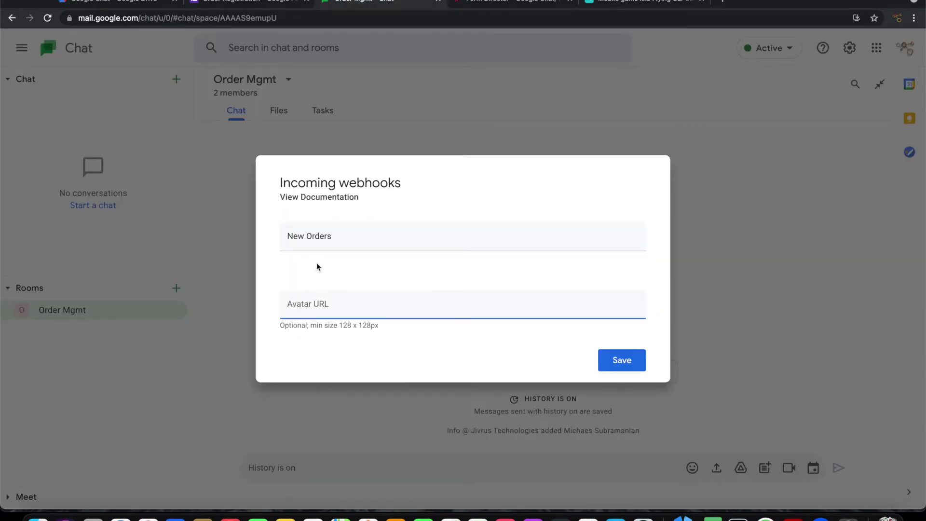
left_click(314, 304)
key("super+v")
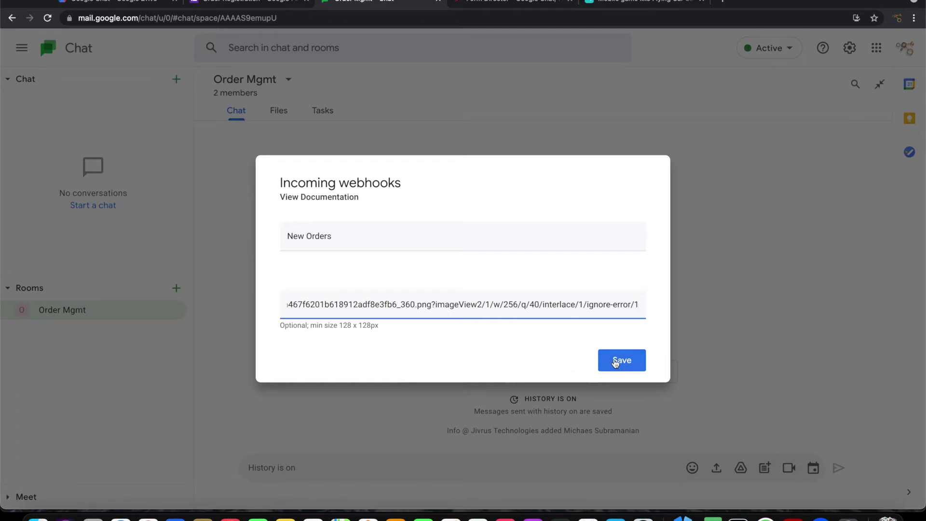
left_click(620, 361)
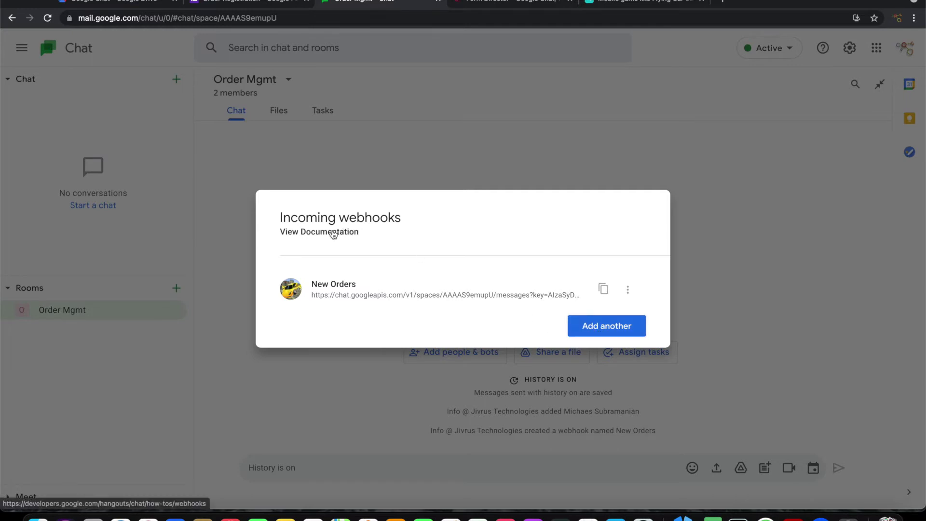
left_click(604, 290)
Launch the Form Director add-on on the Order Registration form and begin a new service
key("ctrl+shift+Tab")
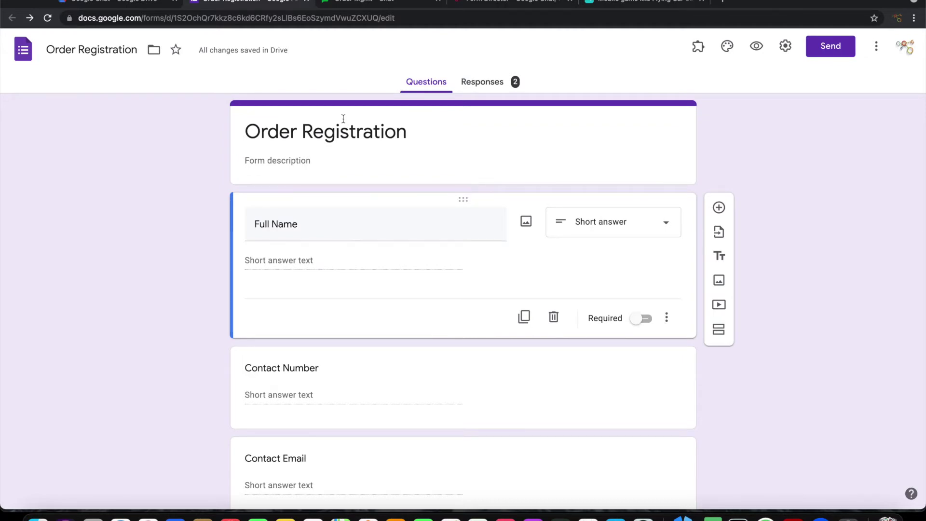
left_click(698, 46)
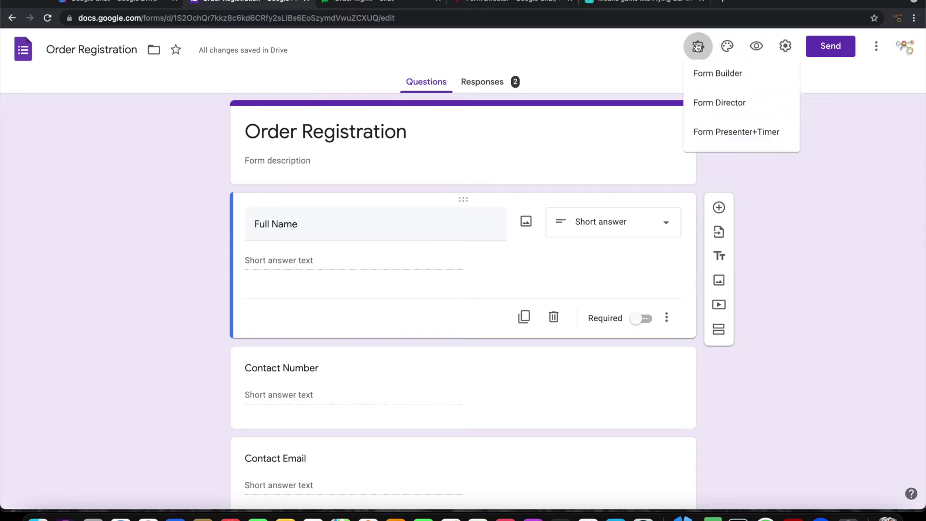
left_click(711, 108)
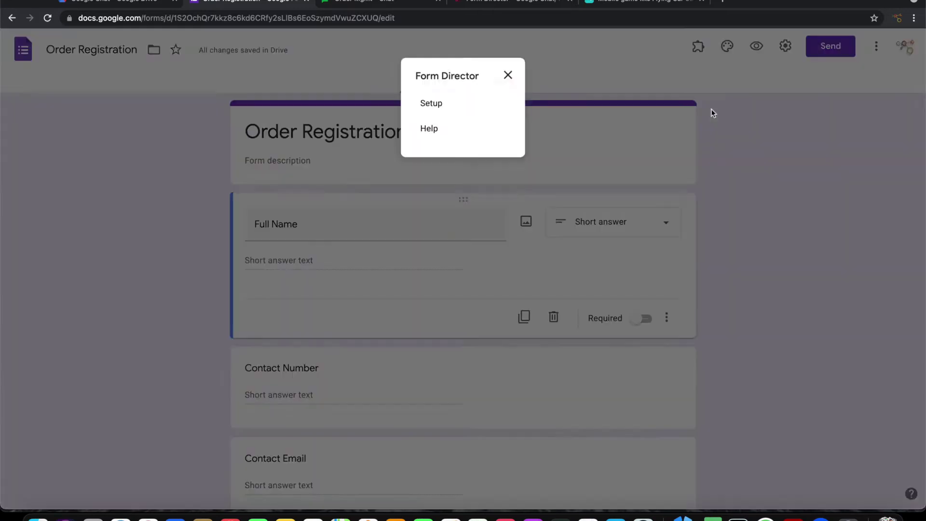
left_click(419, 103)
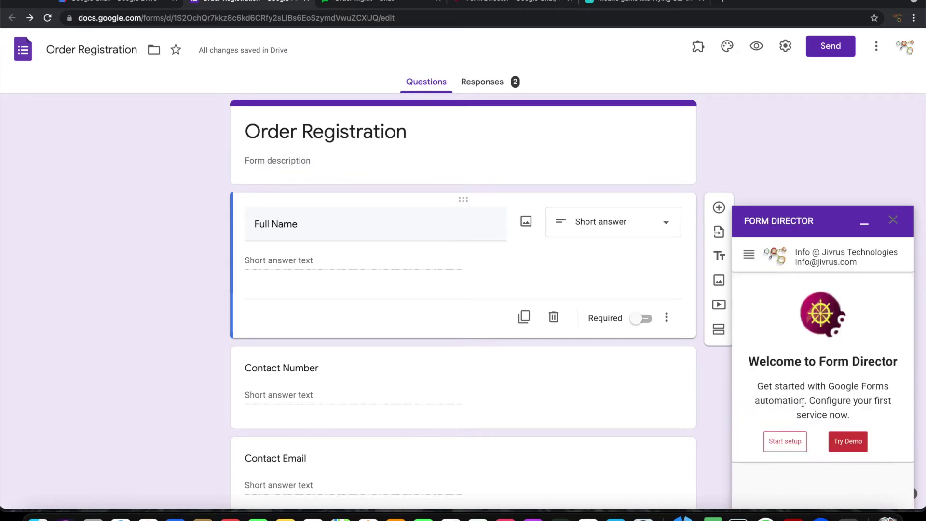
left_click(784, 440)
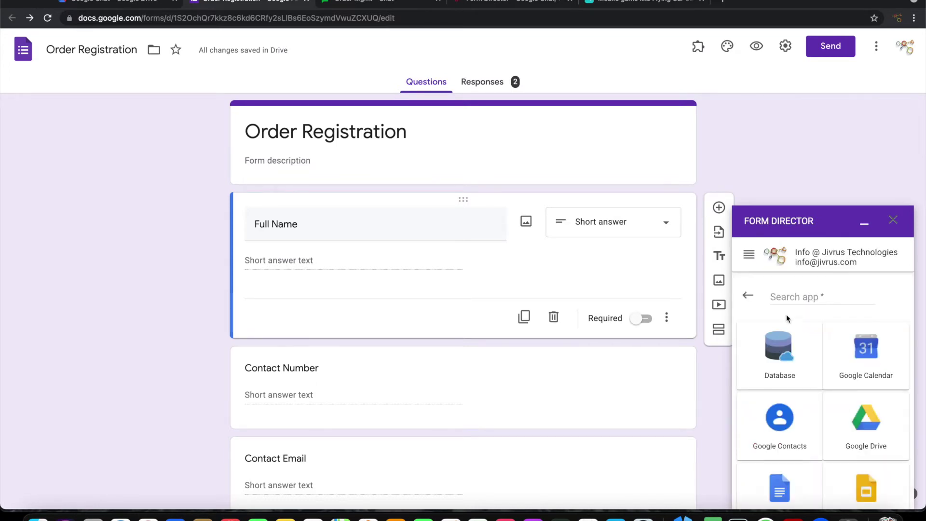
Target Google Chat/Hangouts and name the service 'New Orders Notification'
left_click(787, 296)
type("Cha")
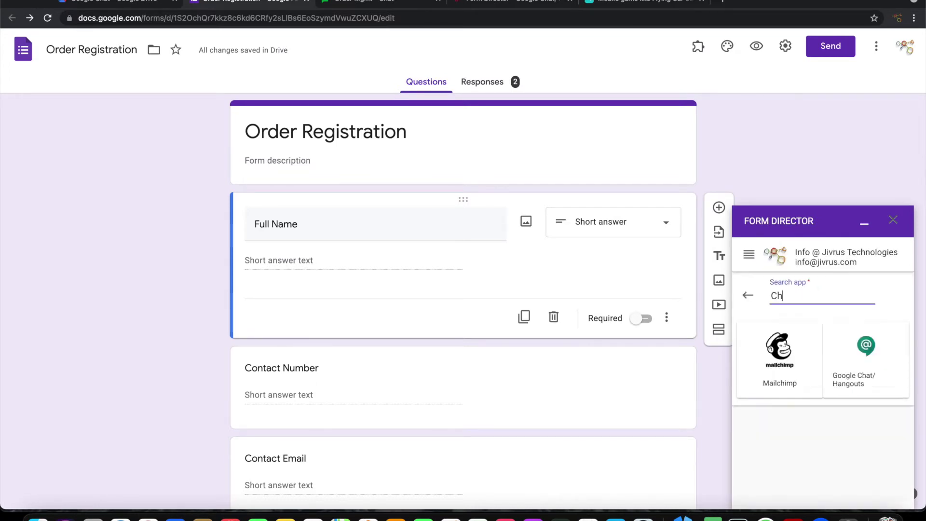
left_click(778, 376)
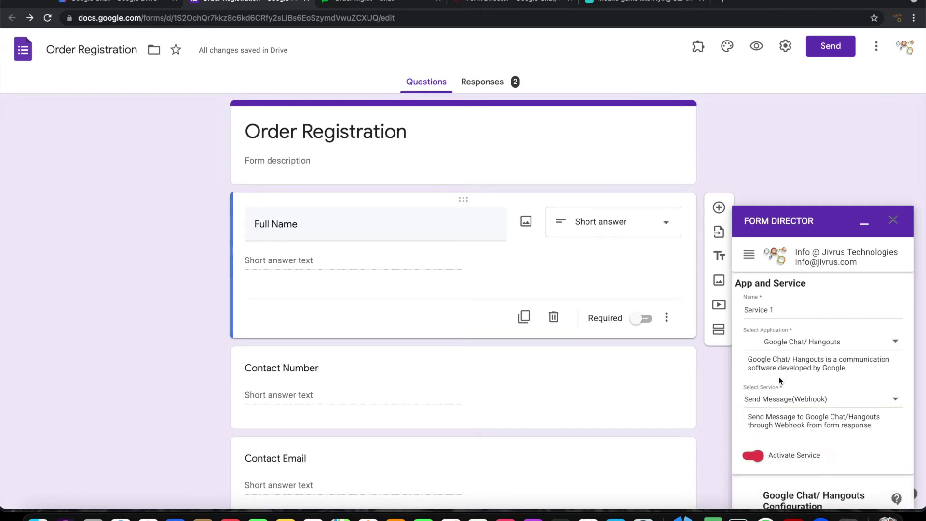
triple_click(783, 309)
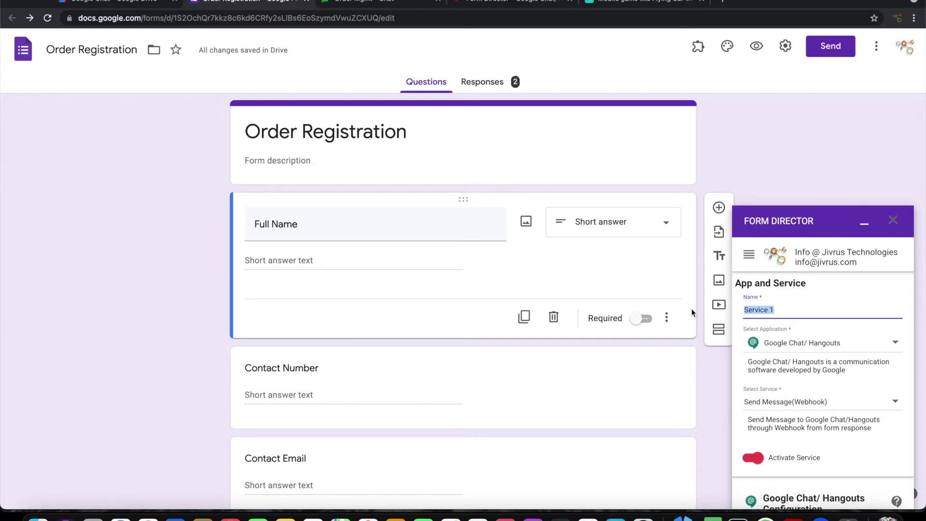
type("New Orders Notification")
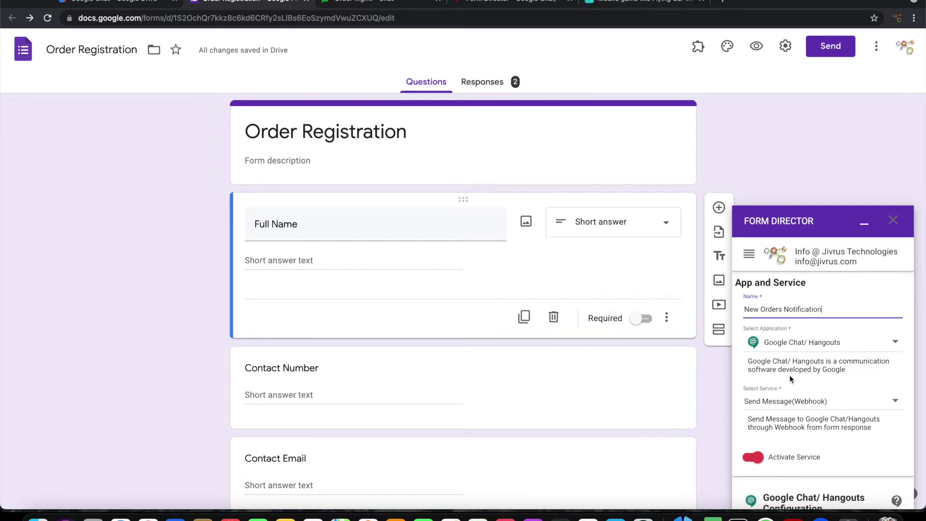
scroll(790, 375, "down", 5)
scroll(790, 378, "down", 4)
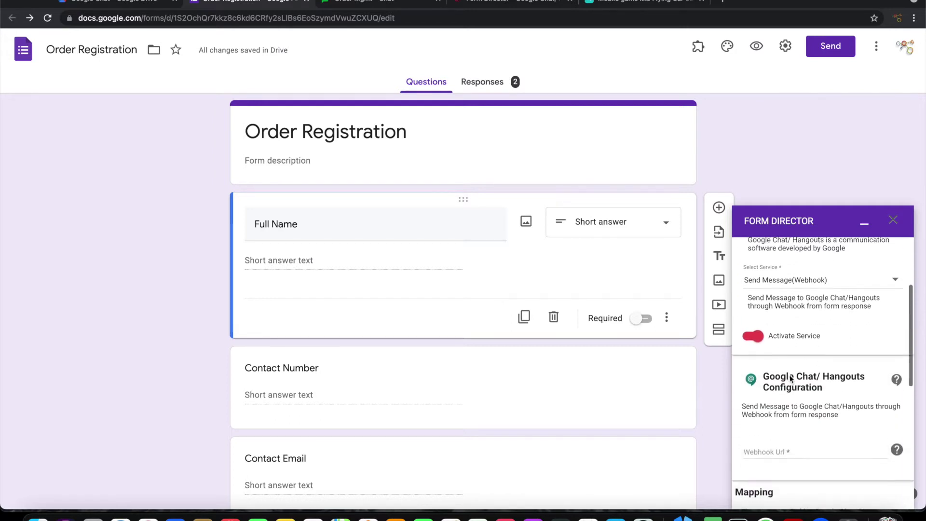
left_click(784, 375)
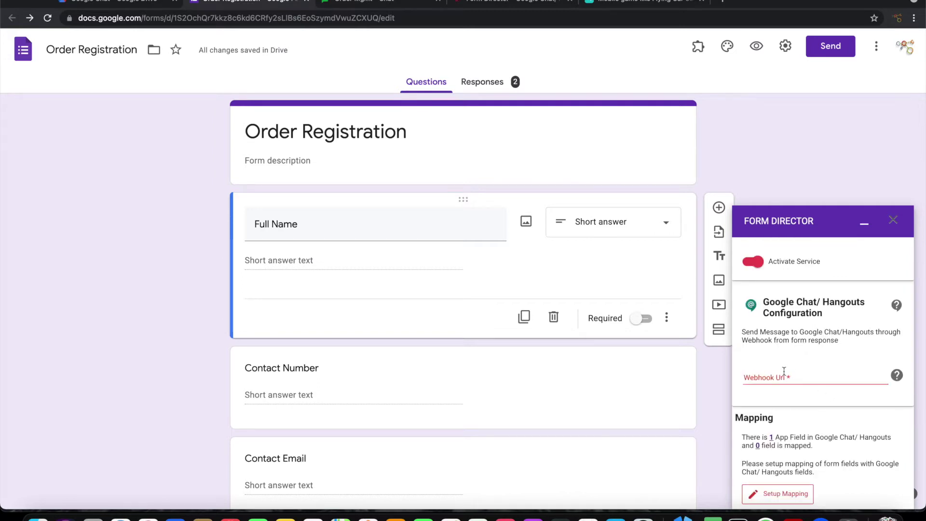
Paste the New Orders webhook link from the Order Mgmt room into Form Director's Webhook Url field
left_click(784, 372)
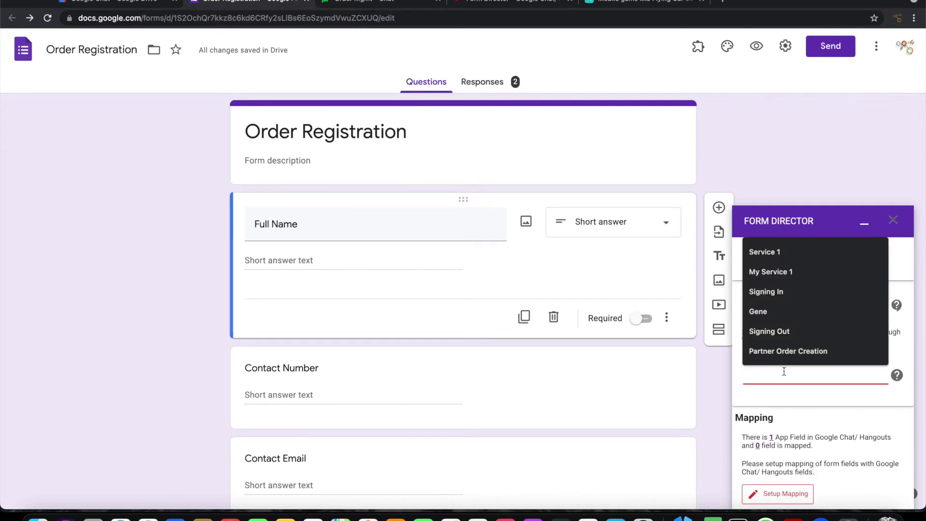
left_click(389, 4)
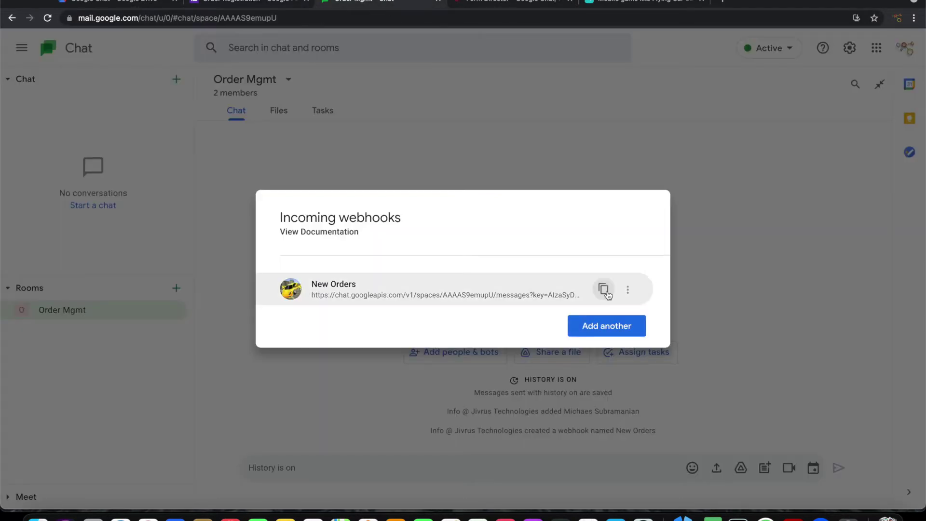
left_click(604, 291)
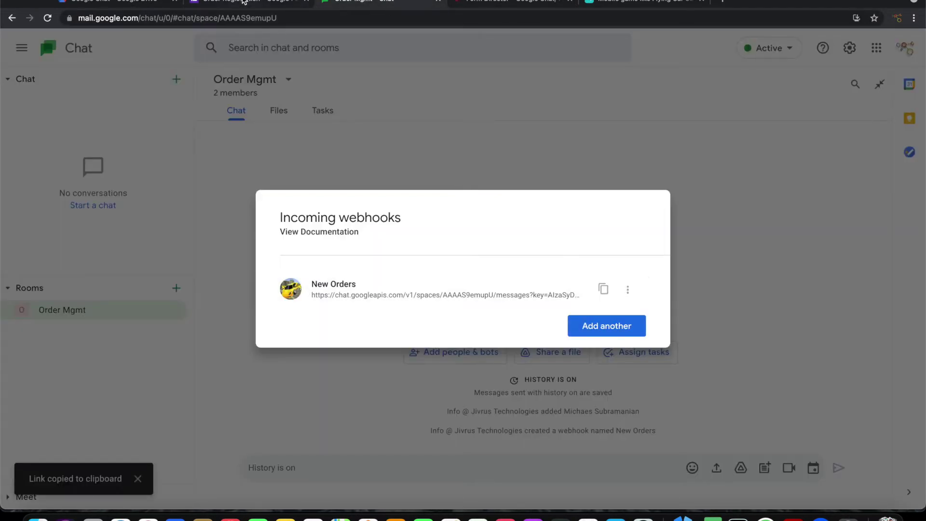
left_click(244, 3)
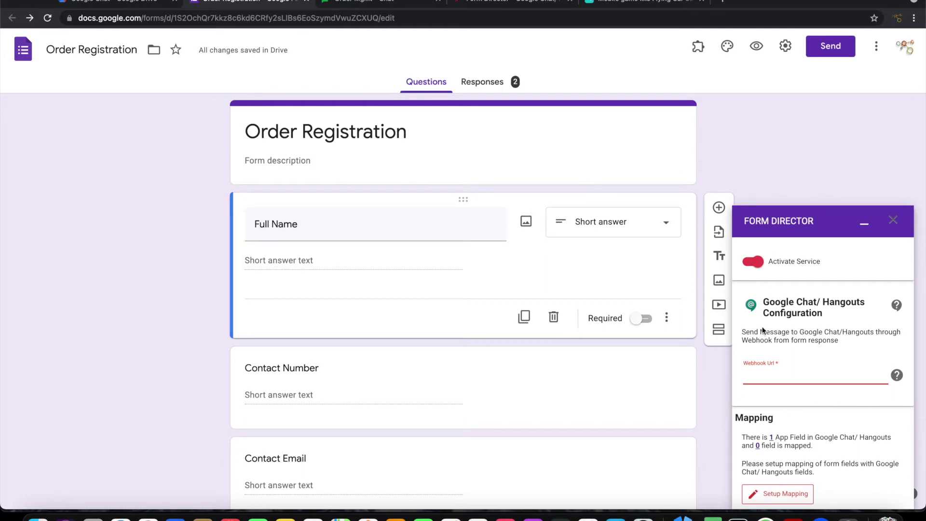
key("super+v")
scroll(837, 422, "down", 2)
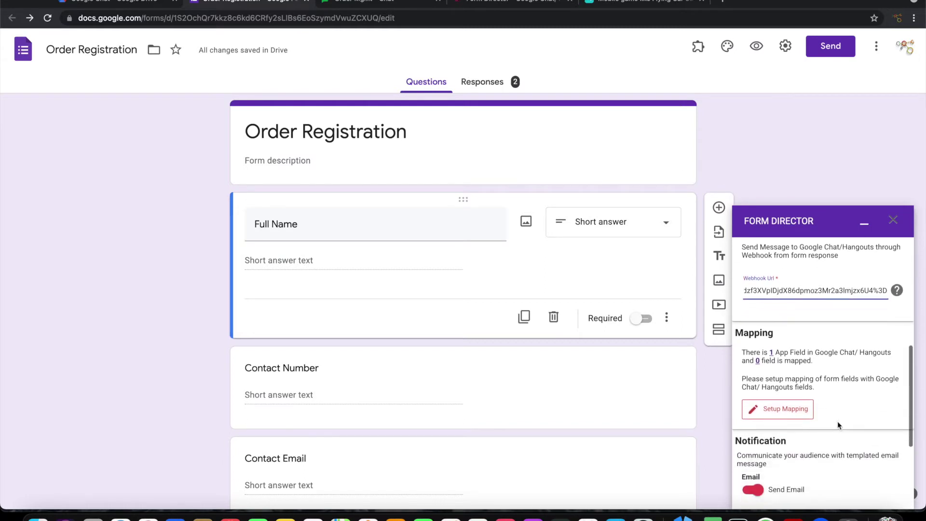
left_click(838, 421)
Decline auto field creation and add a template-based mapping for the Message field
left_click(788, 410)
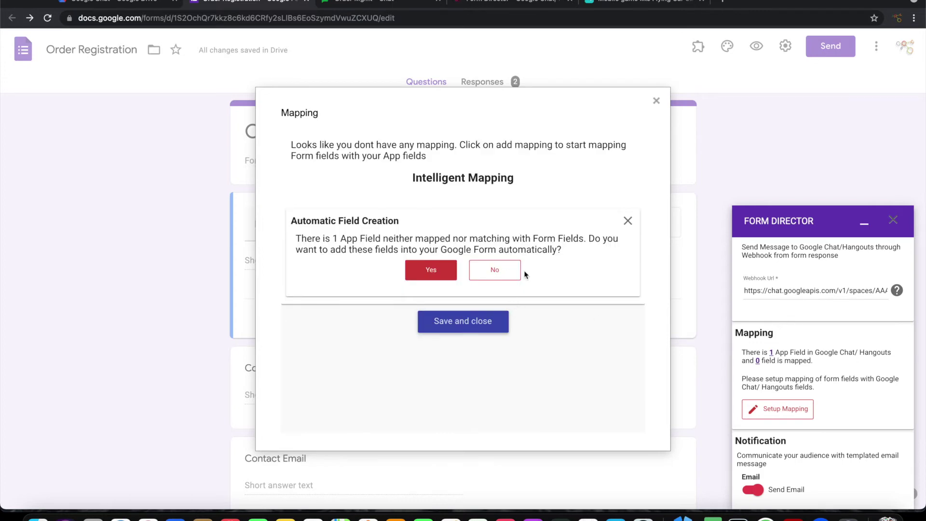
left_click(627, 221)
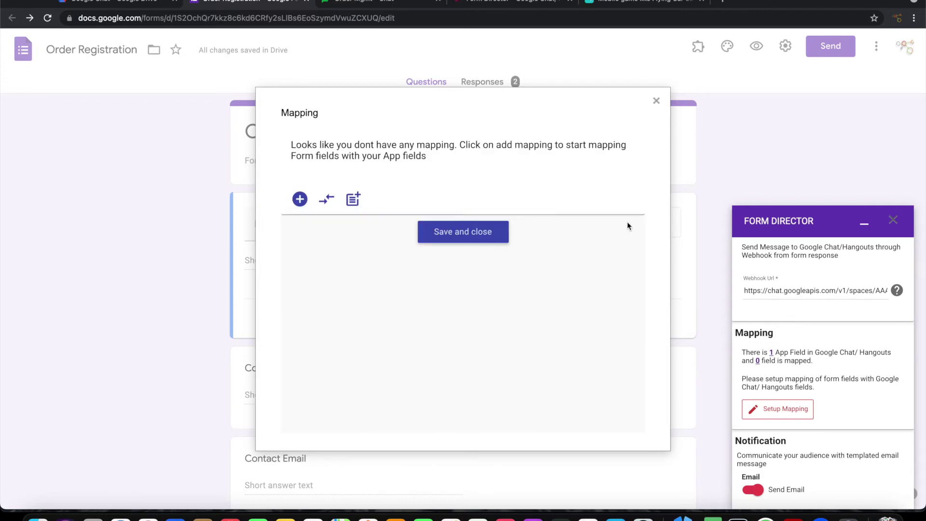
left_click(300, 199)
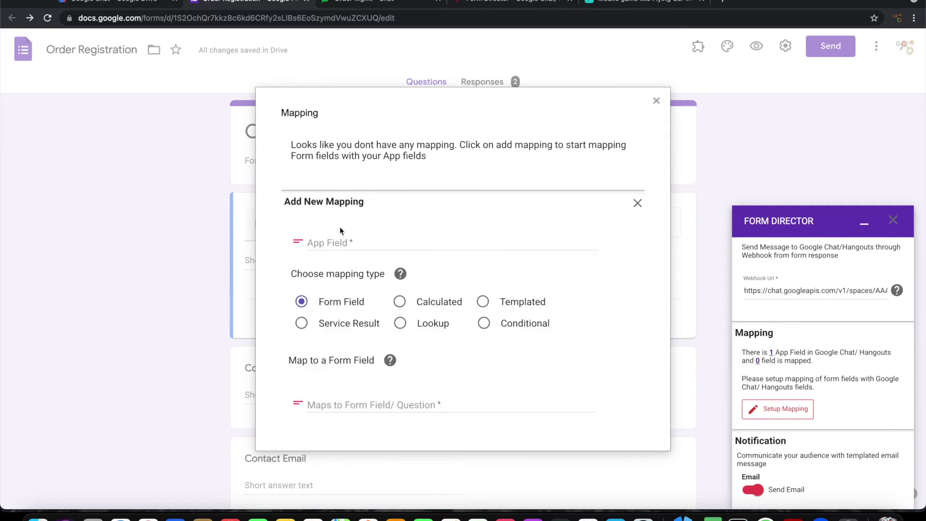
left_click(346, 246)
left_click(346, 262)
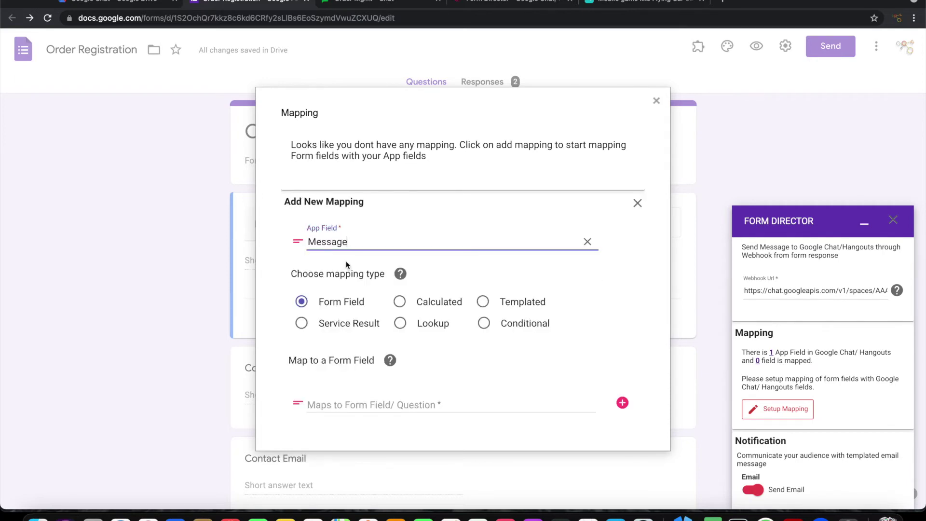
left_click(484, 303)
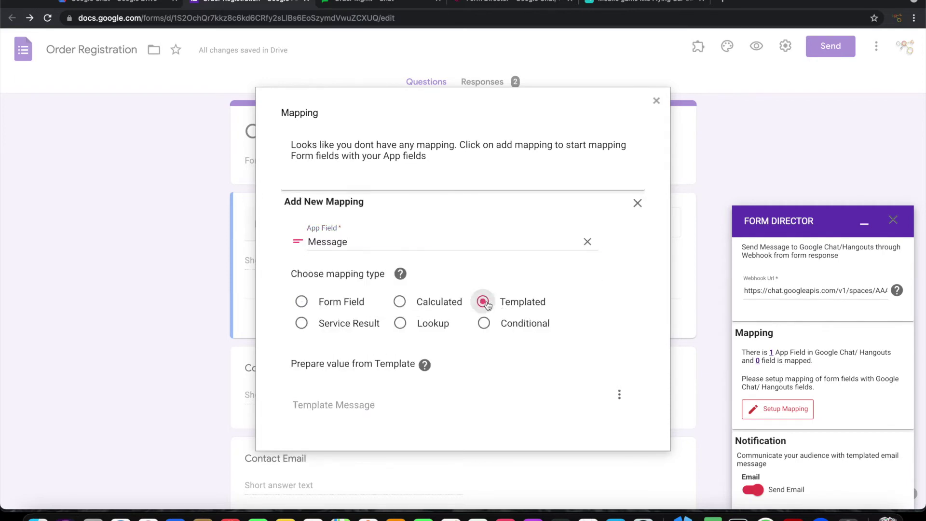
scroll(487, 304, "down", 5)
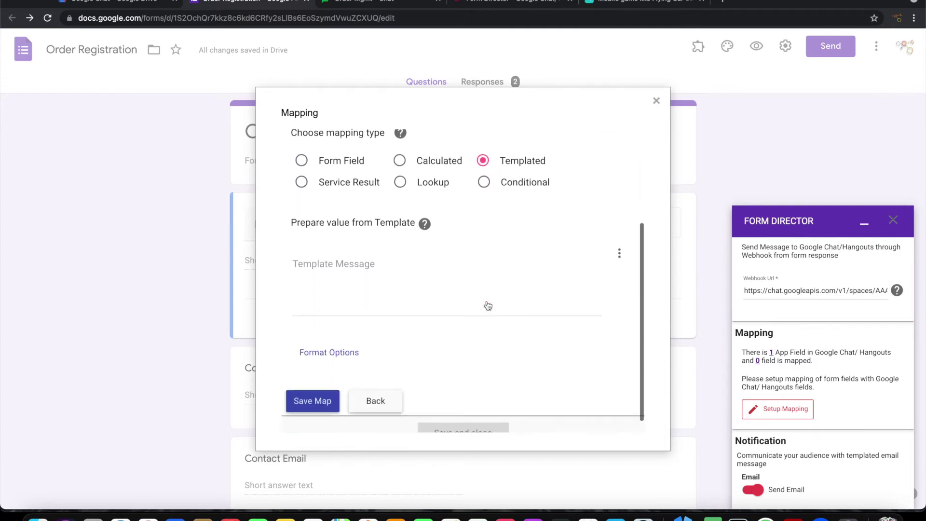
Write 'Congratulations! You got a new order from' plus Full Name, then a Contact line with Contact Number
left_click(350, 261)
type("C")
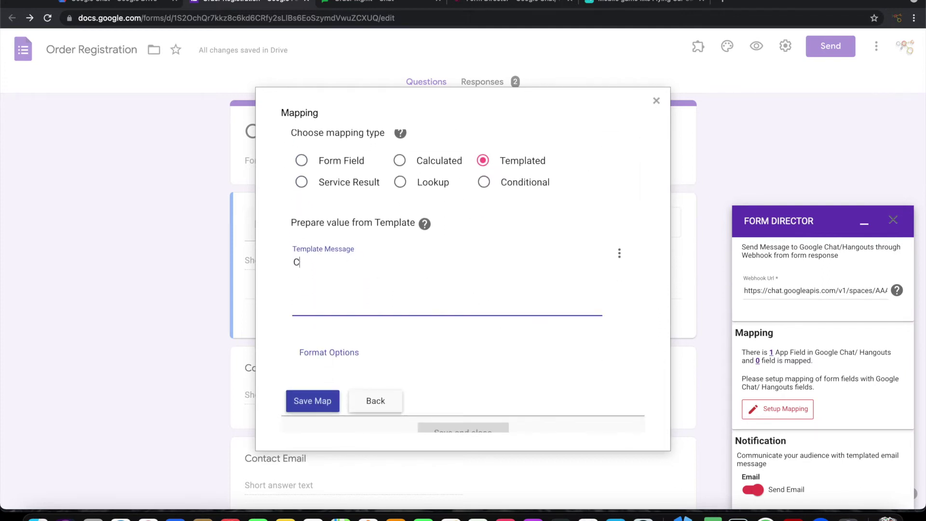
type("ongratulations!  You got")
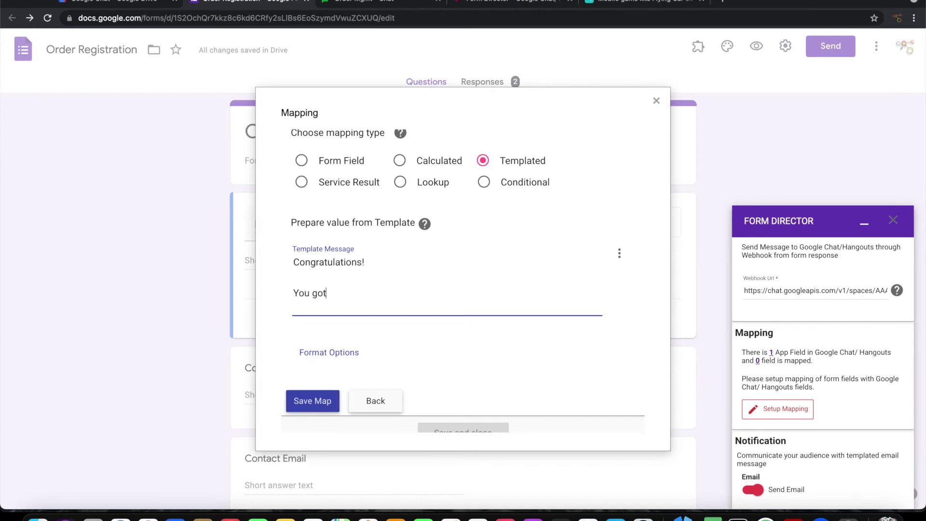
type(" a new order from")
left_click(620, 255)
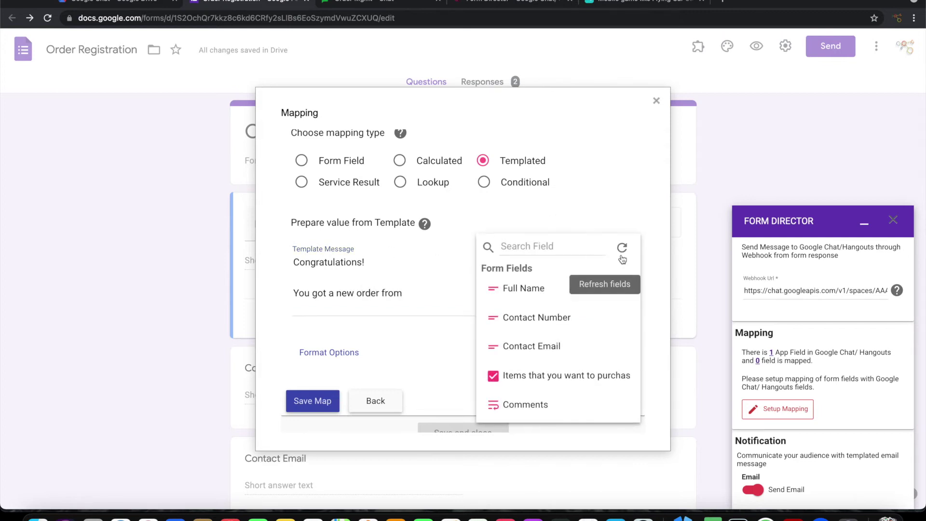
left_click(540, 291)
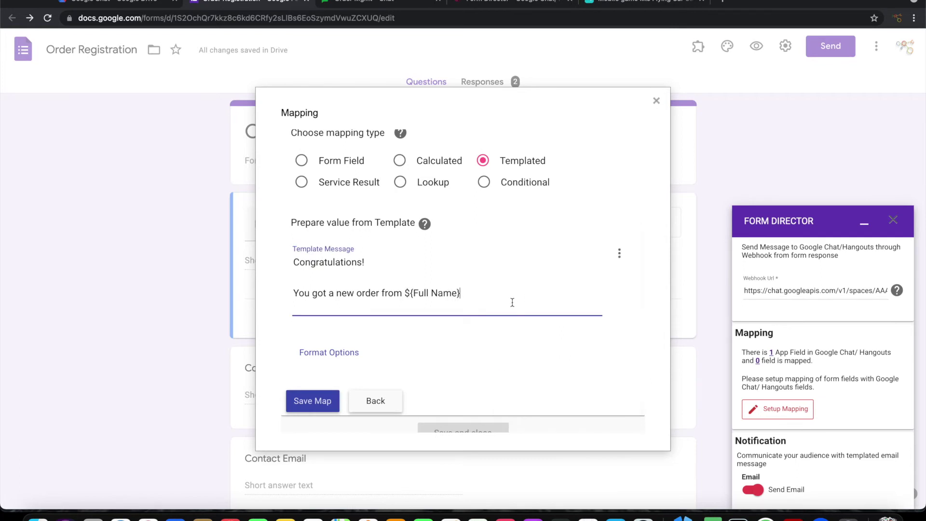
key("Return")
type("Contact:")
left_click(619, 254)
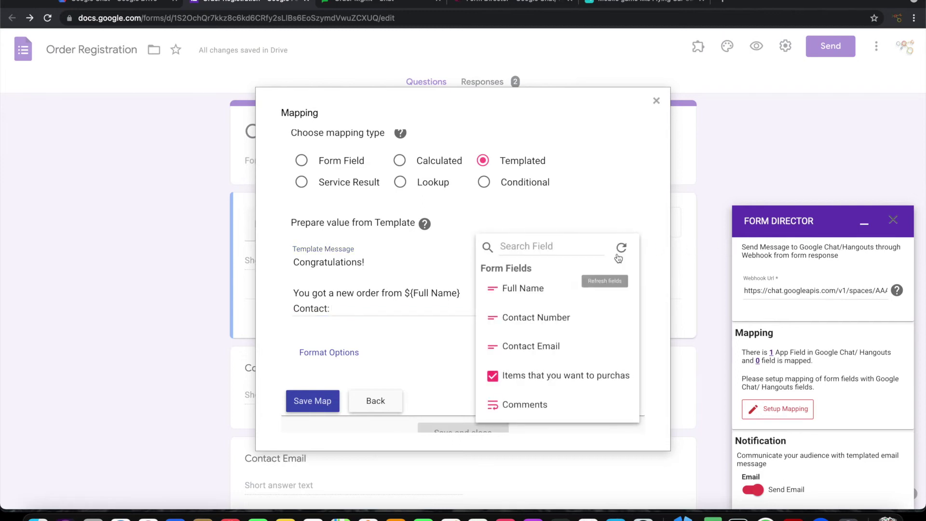
left_click(542, 322)
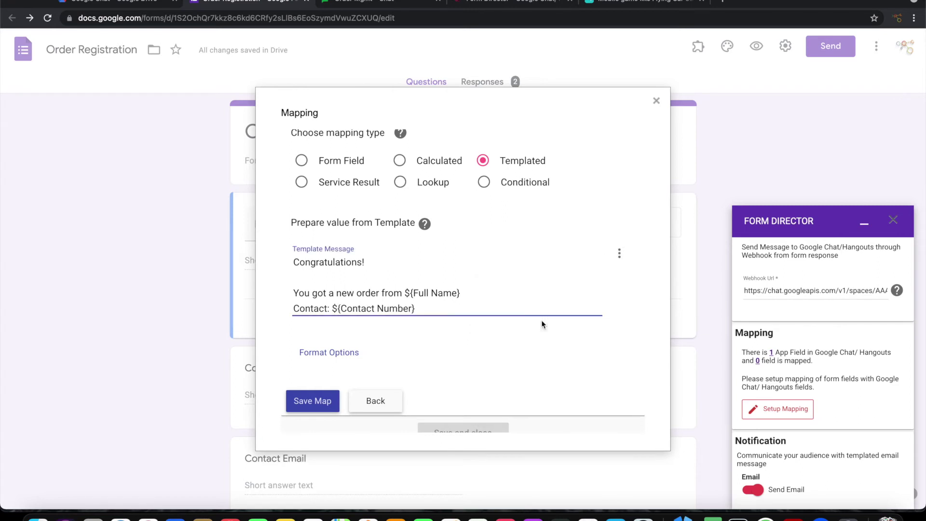
Add Contact Email and the line 'Order details: The user wants to purchase the following items'
left_click(620, 253)
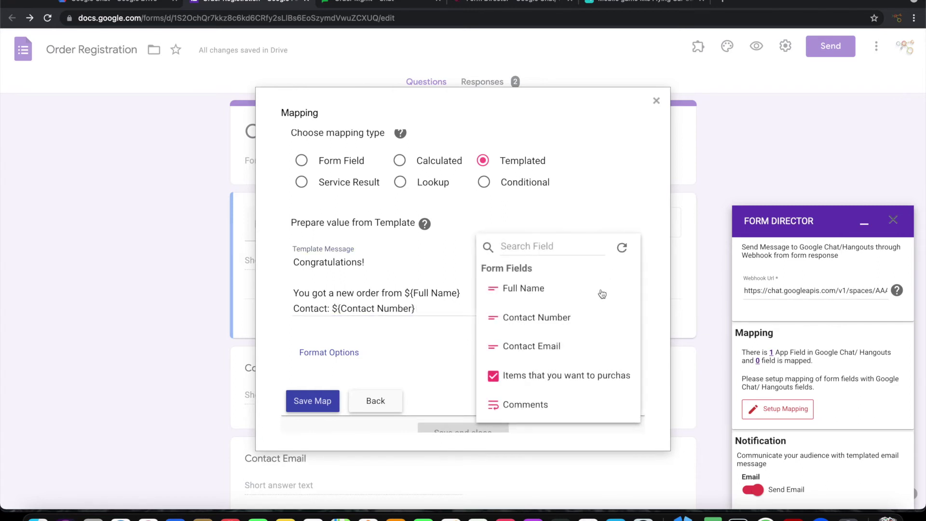
left_click(544, 346)
scroll(434, 314, "down", 1)
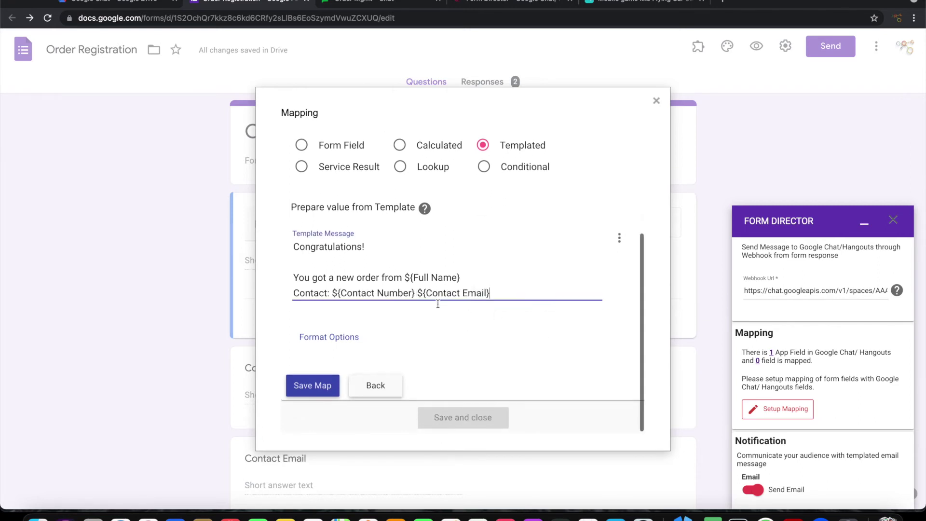
left_click(490, 292)
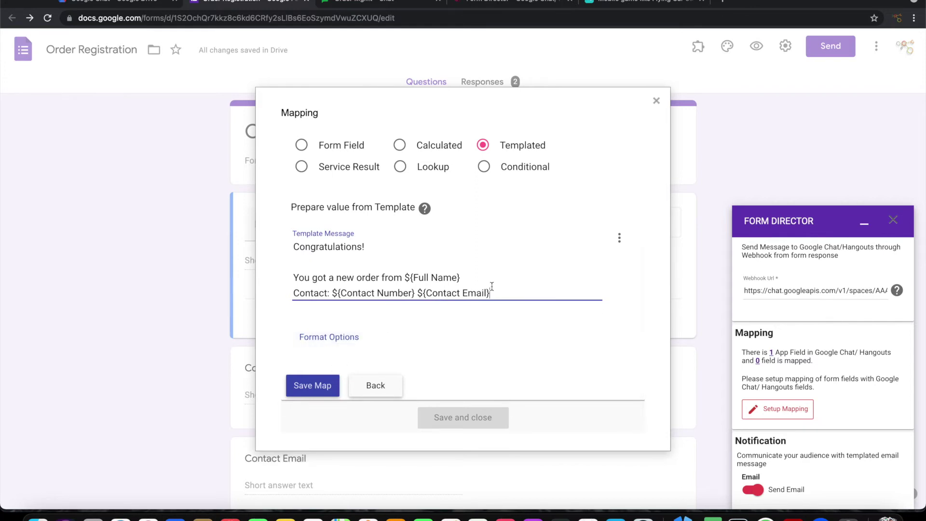
key("Return")
key("Return")
type("Or")
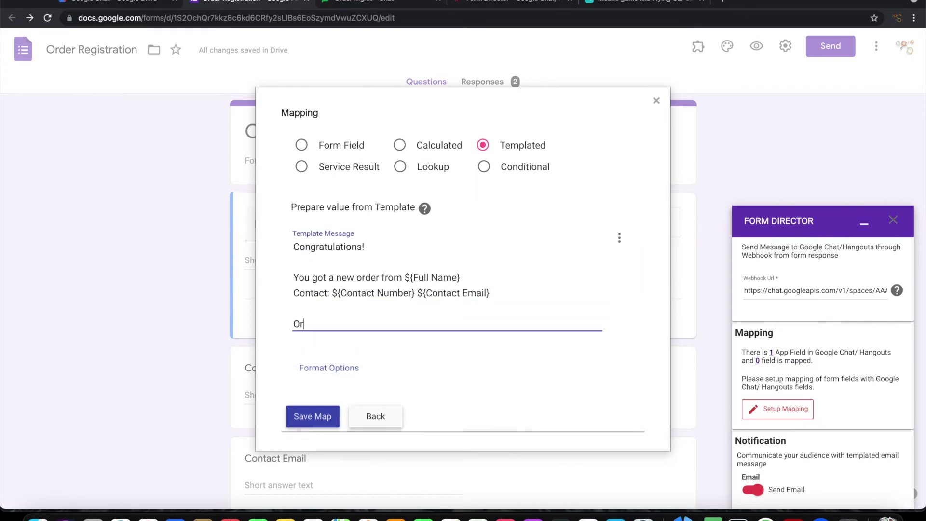
type("der details: The user wants to purchase the following items")
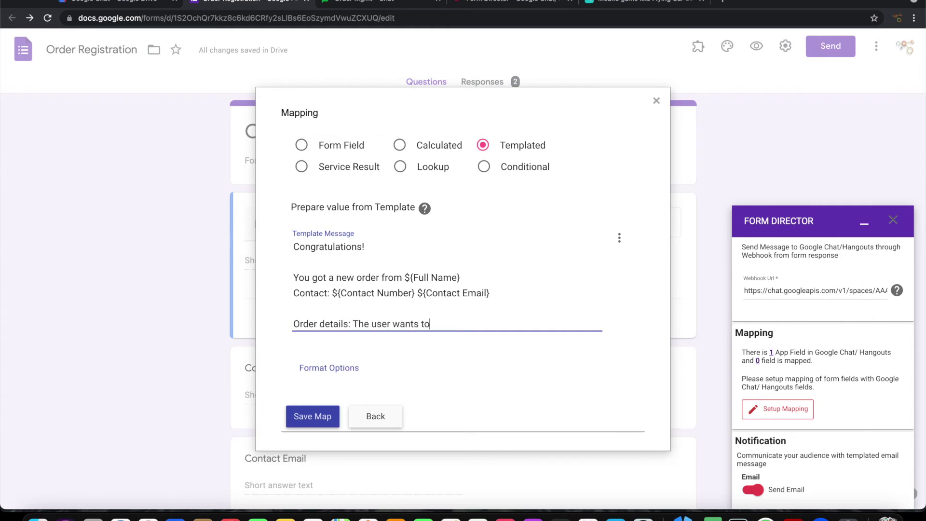
key("Return")
key("Return")
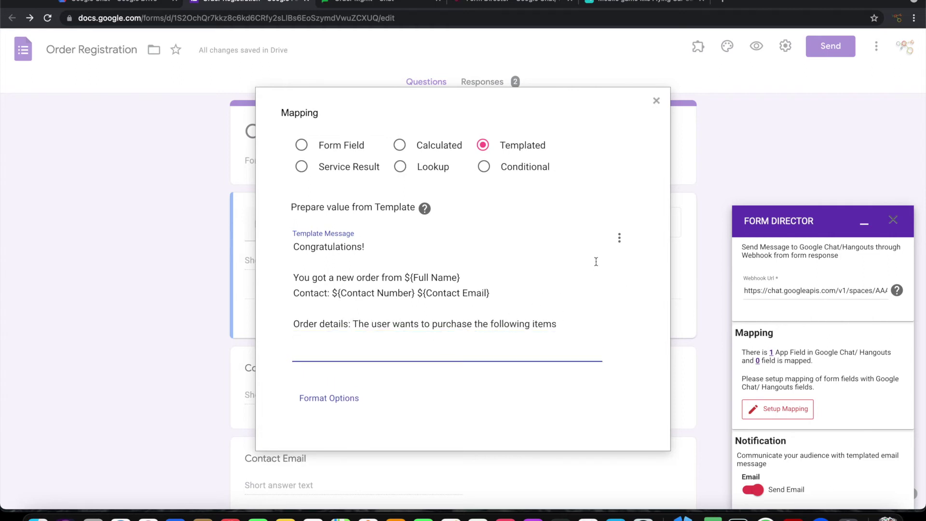
Insert the Items that you want to purchase answer and a 'Note:' Comments line, then save the map
left_click(619, 238)
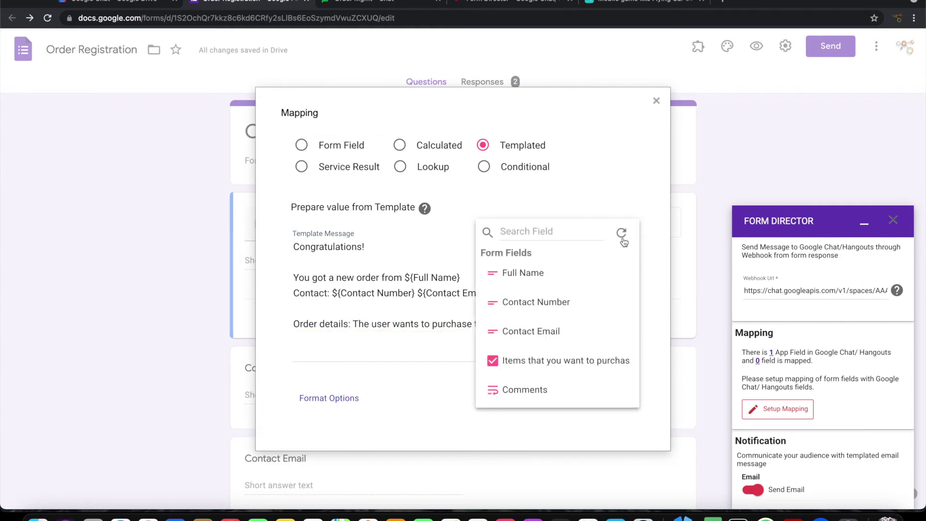
left_click(547, 365)
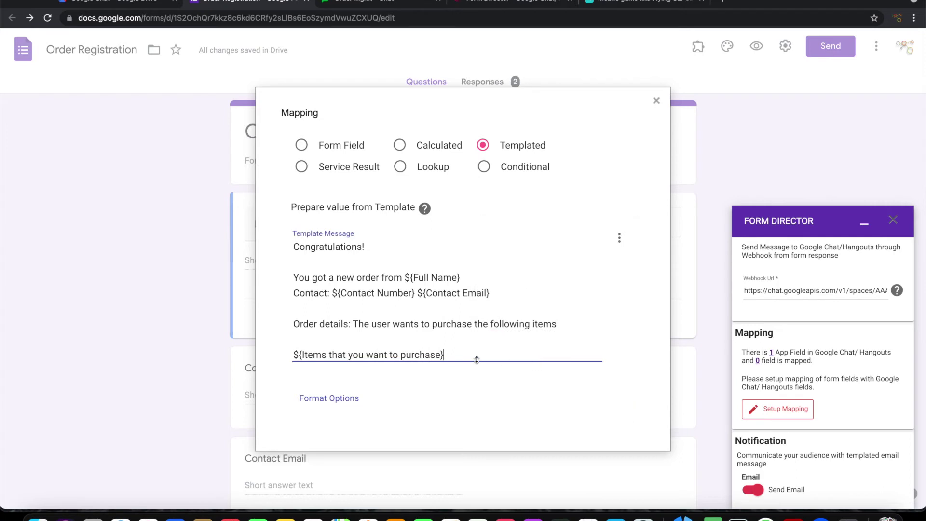
key("Return")
key("Return")
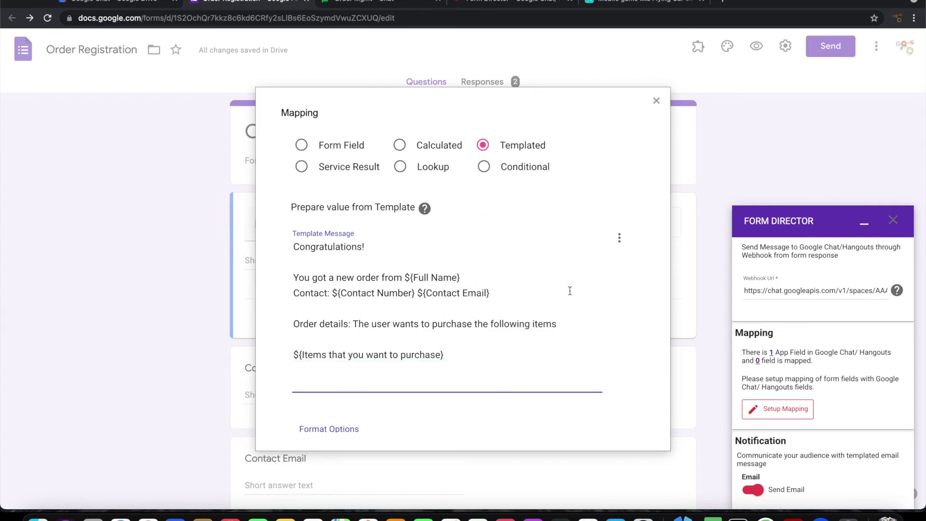
left_click(619, 245)
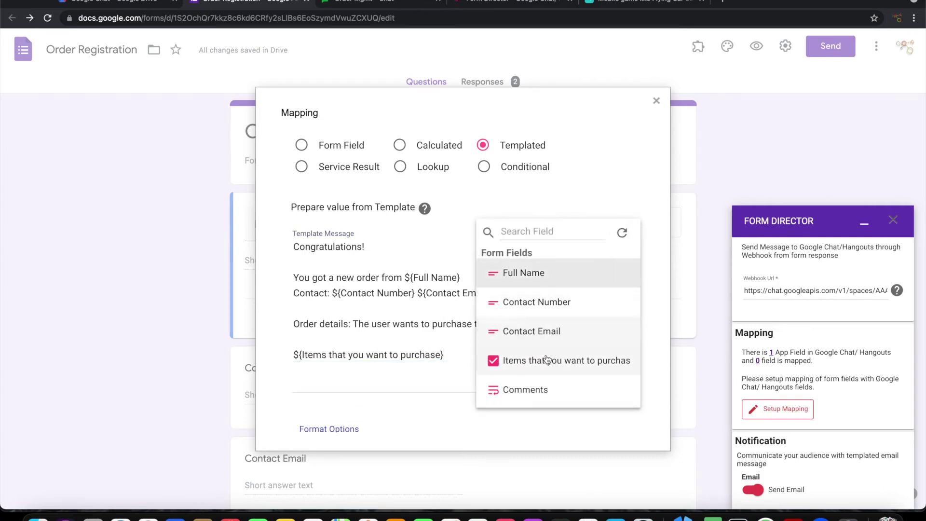
left_click(513, 388)
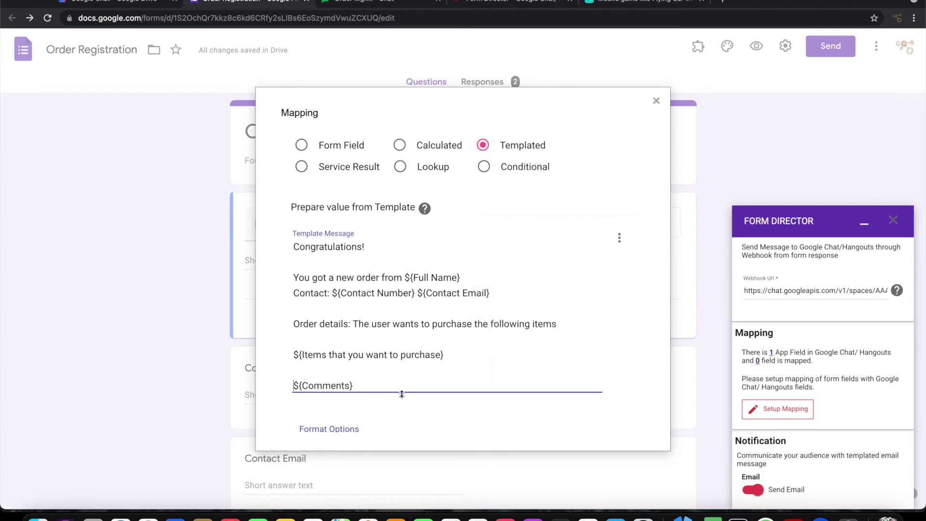
type("Note:")
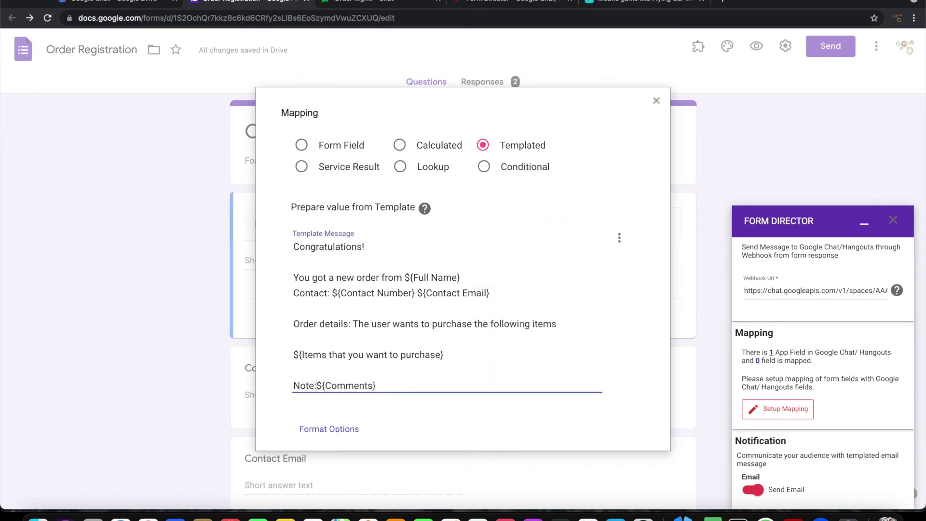
scroll(425, 399, "down", 3)
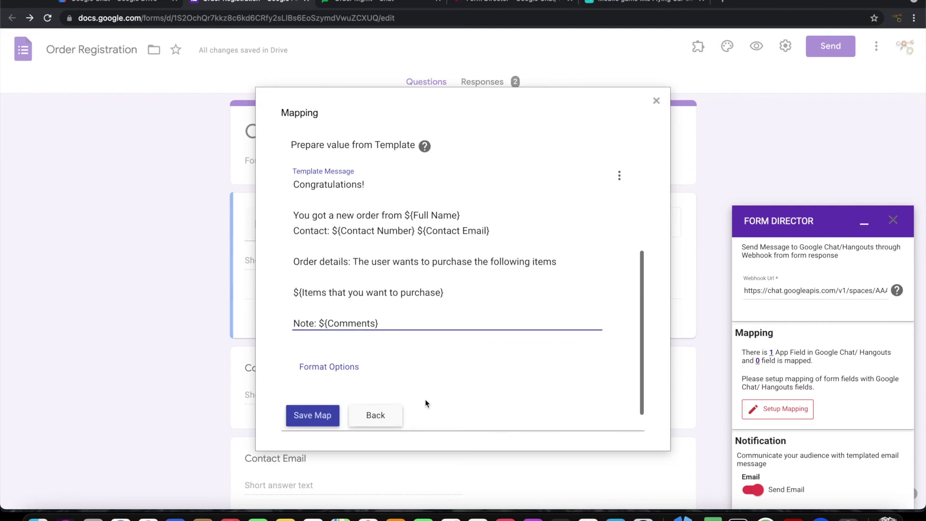
left_click(319, 401)
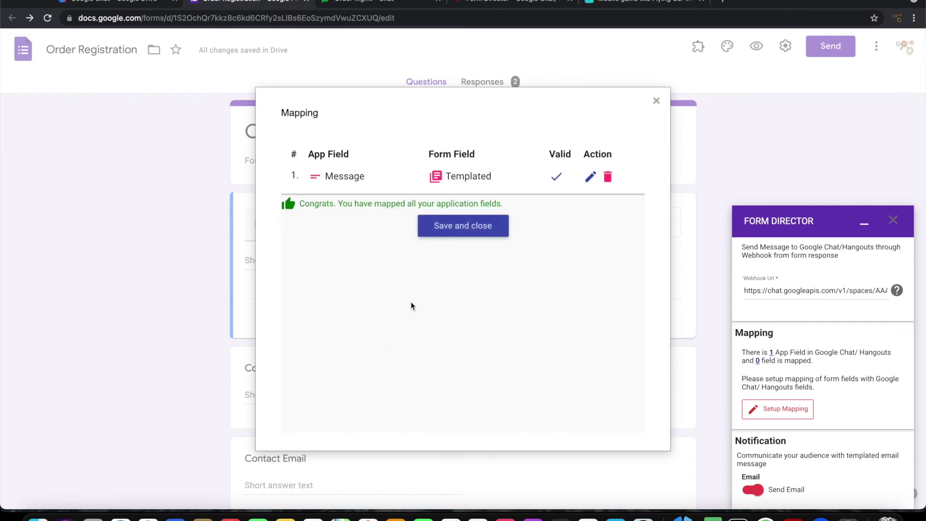
Close the mapping, switch off Send Email, and save the New Orders Notification service
left_click(447, 229)
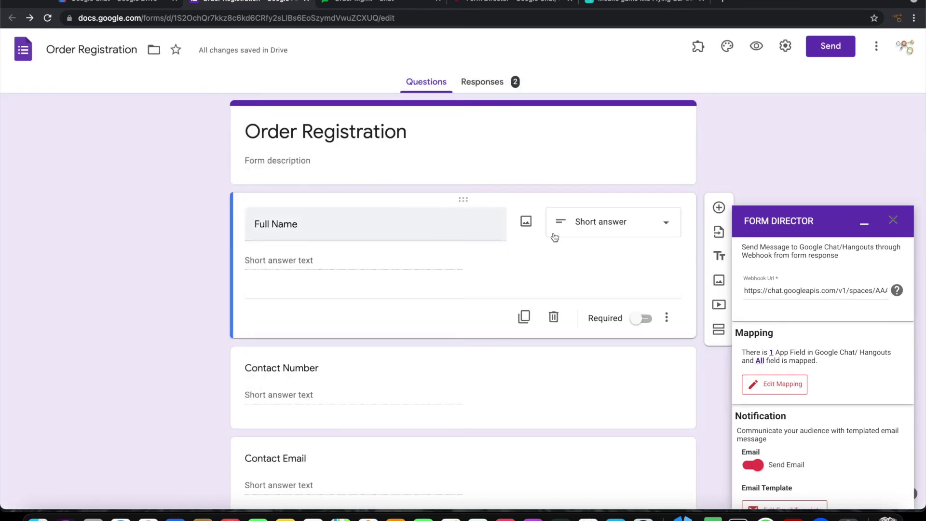
scroll(796, 382, "down", 3)
left_click(792, 382)
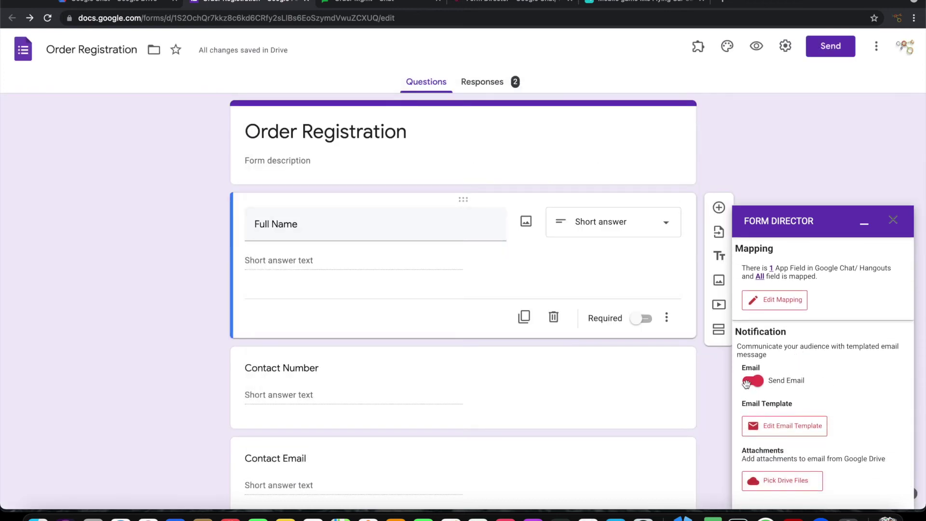
scroll(841, 400, "down", 1)
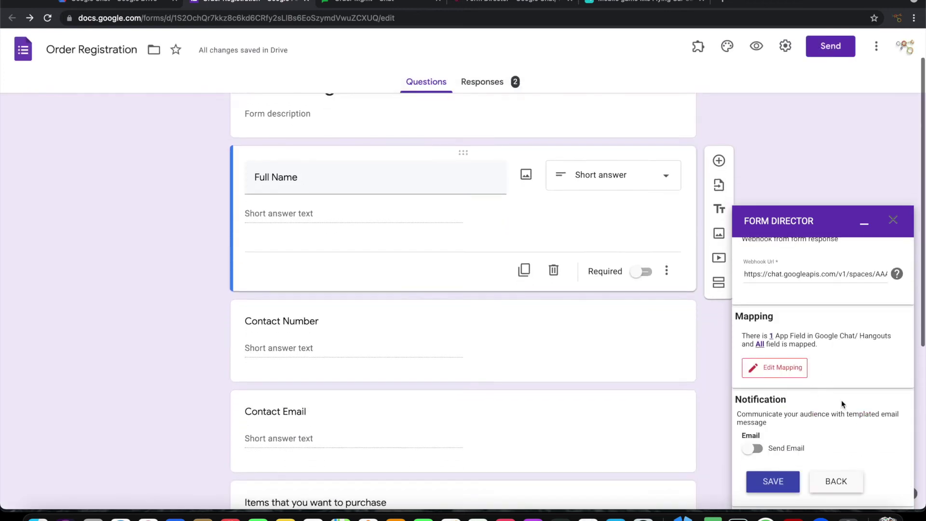
left_click(776, 480)
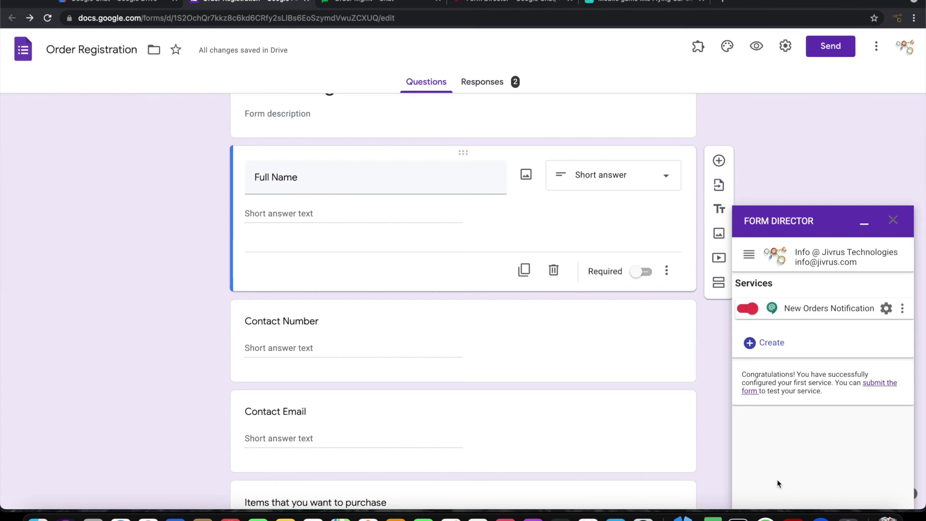
In the form preview, enter a full name, contact number and contact e-mail
left_click(756, 44)
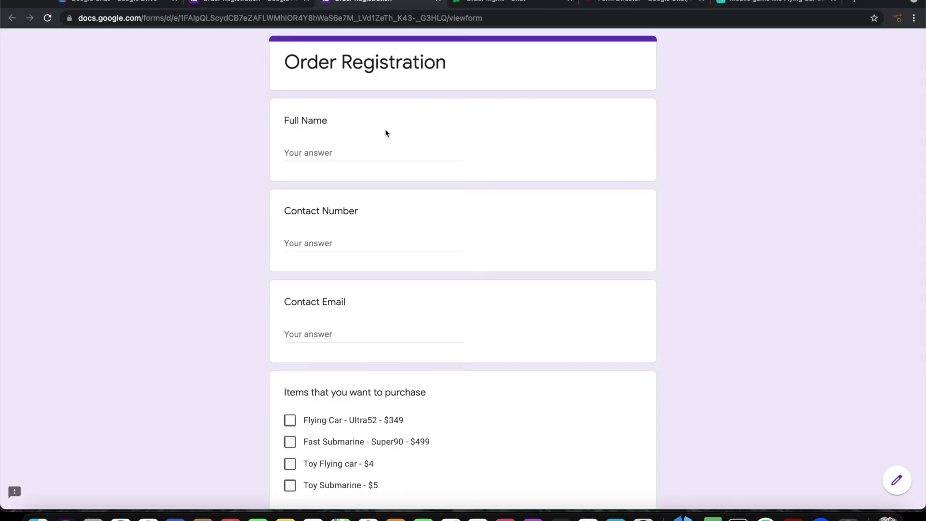
left_click(361, 150)
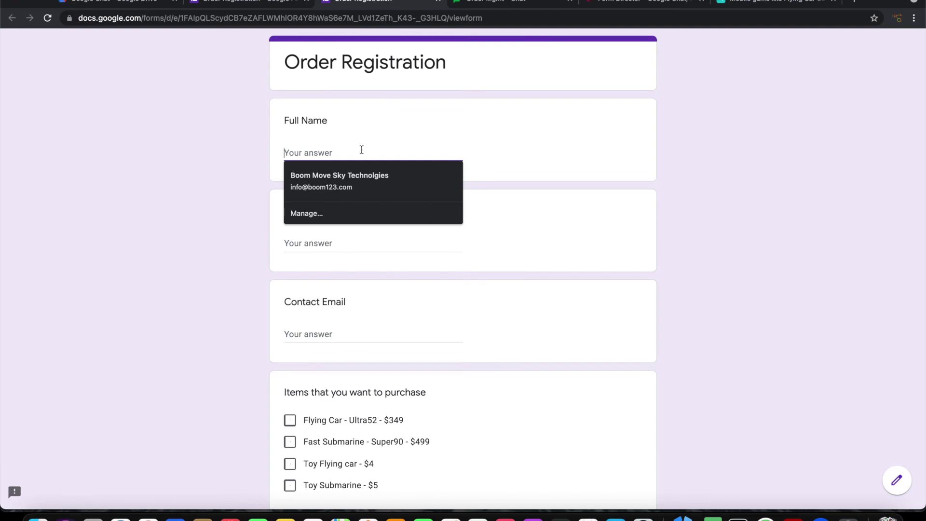
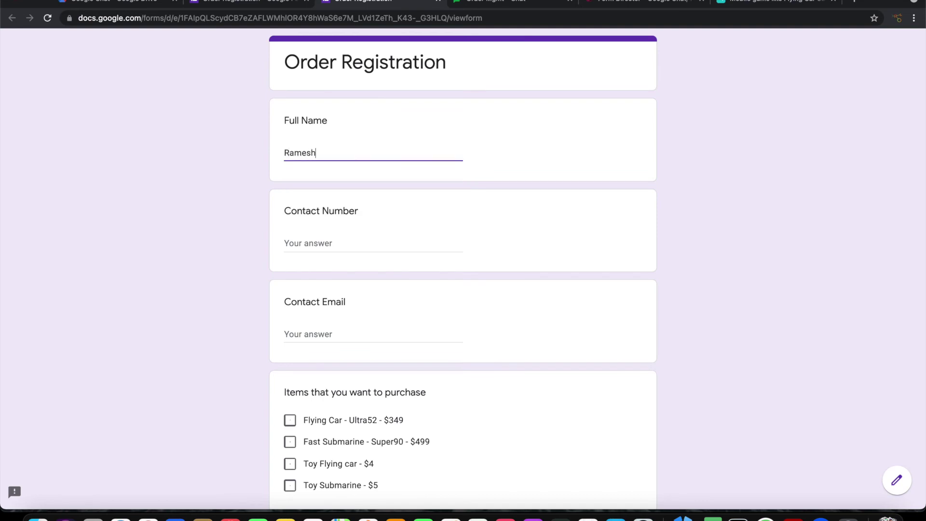
key("Tab")
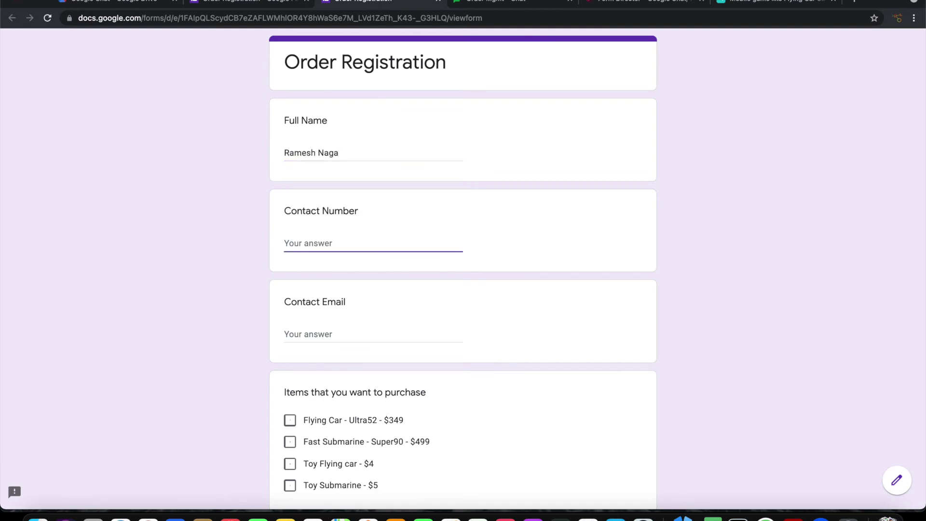
type("23423434234")
key("Tab")
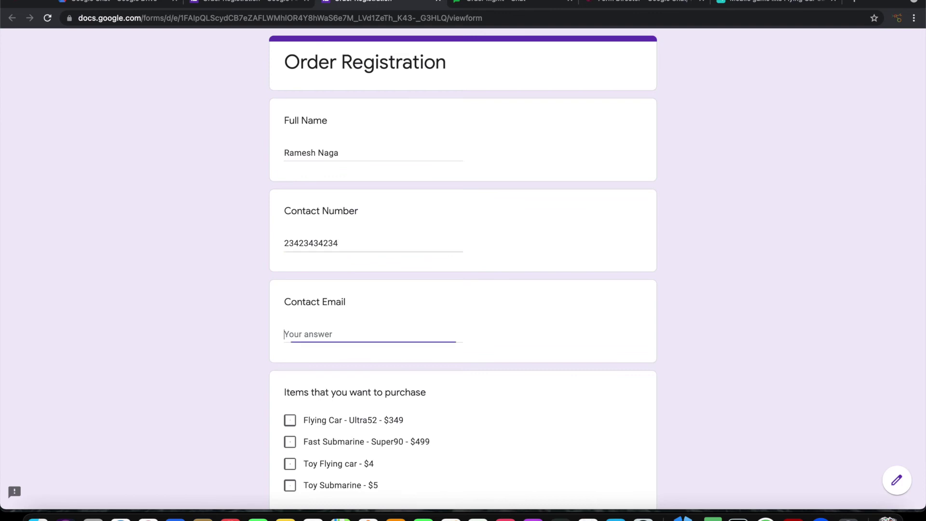
type("ramesh@example.com")
key("Tab")
Tick Flying Car - Ultra52 and Toy Submarine, and add a comment asking to be called for the delivery address
scroll(306, 206, "down", 4)
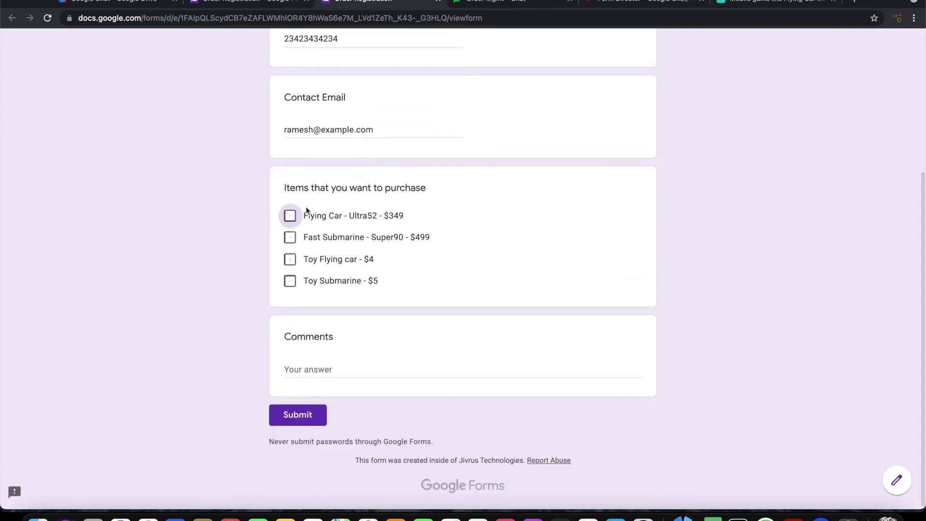
left_click(306, 213)
left_click(289, 280)
left_click(320, 375)
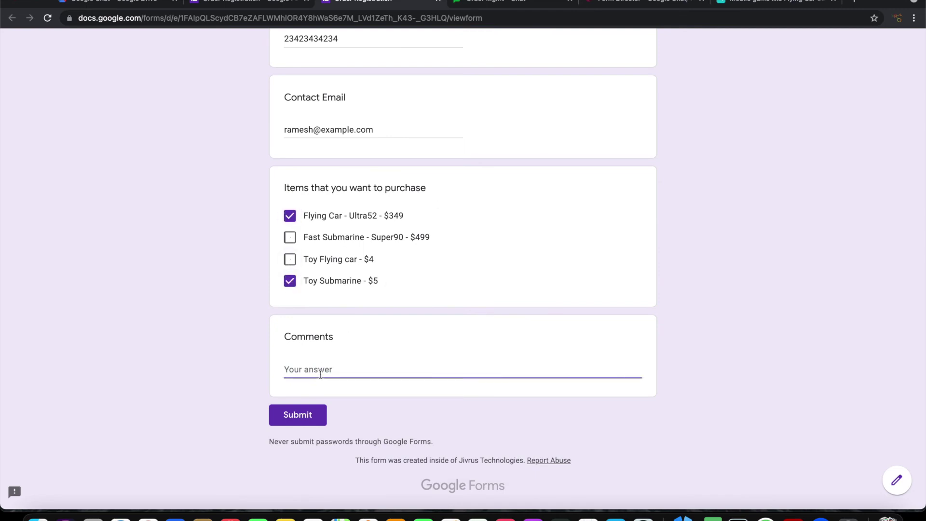
type("need to be delivered. call me for address")
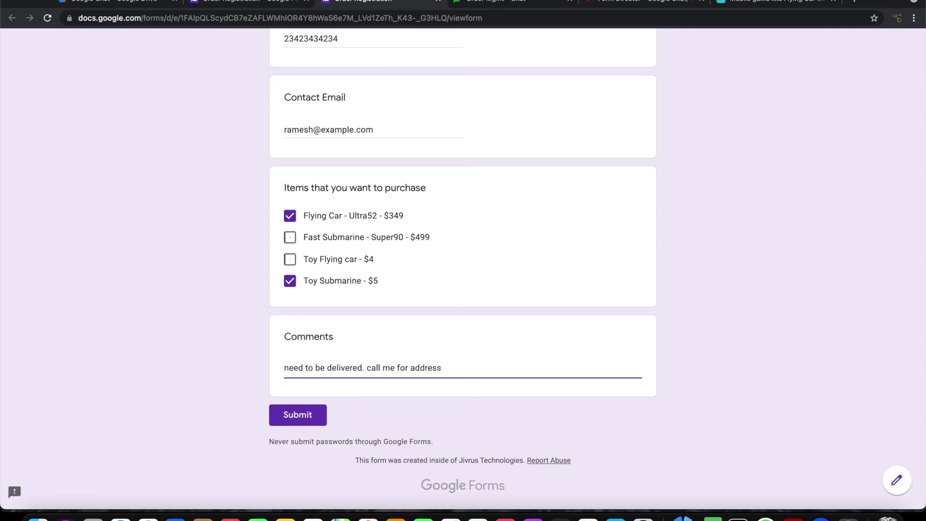
Look over the filled form and check the Order Mgmt chat room before submitting
scroll(463, 261, "up", 5)
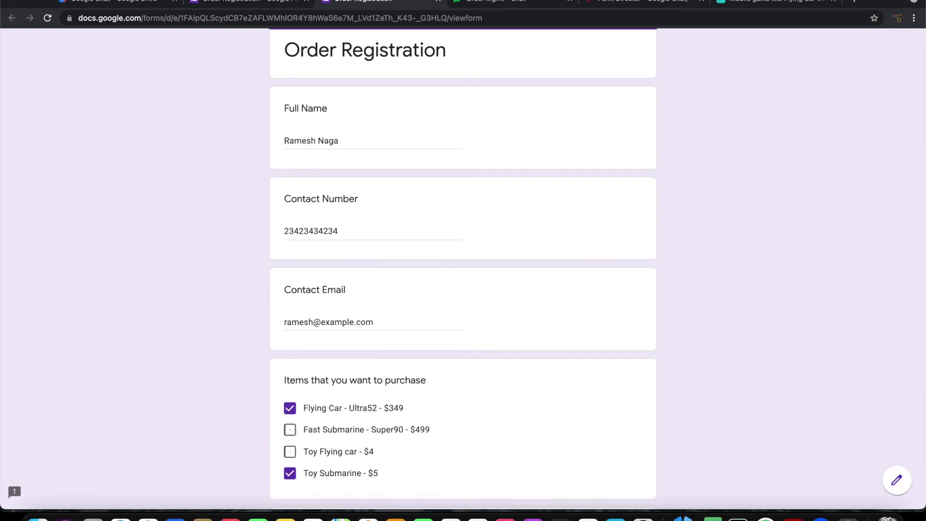
scroll(463, 268, "down", 3)
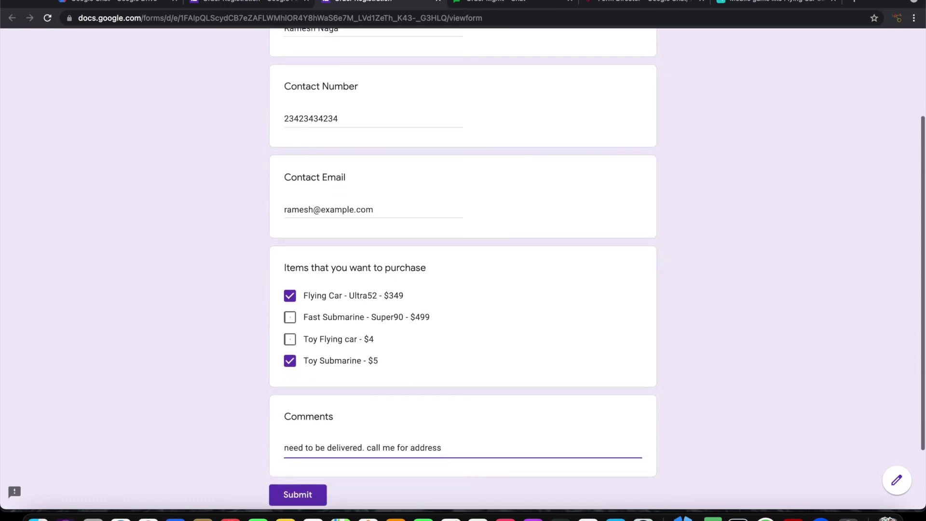
scroll(463, 268, "up", 3)
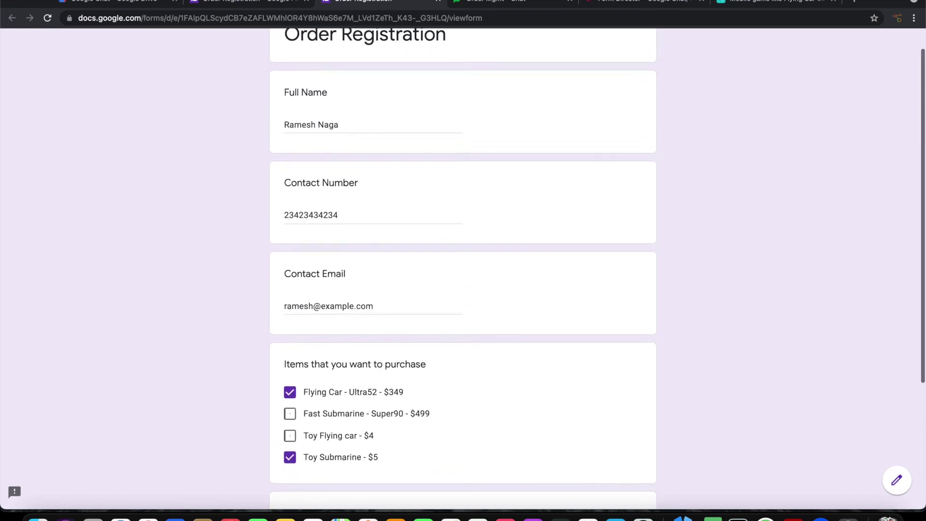
key("ctrl+Tab")
left_click(368, 4)
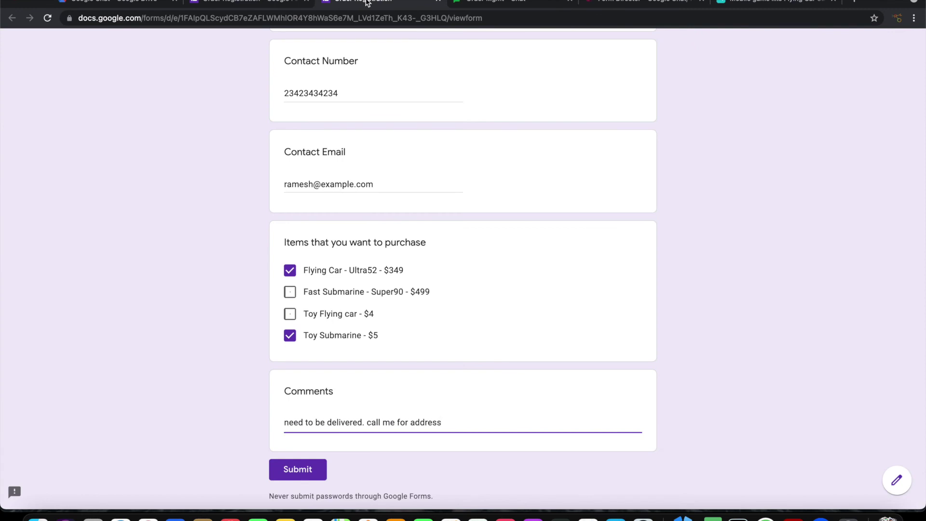
left_click(495, 2)
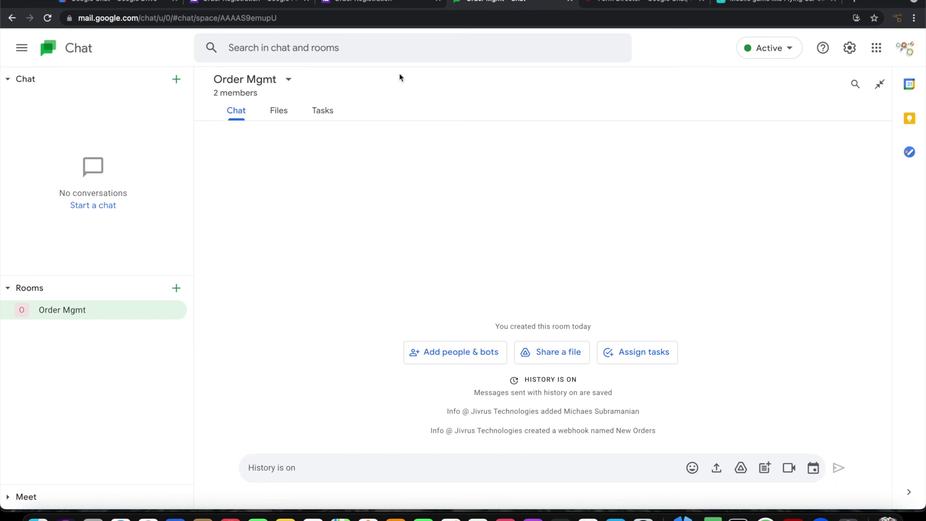
left_click(385, 4)
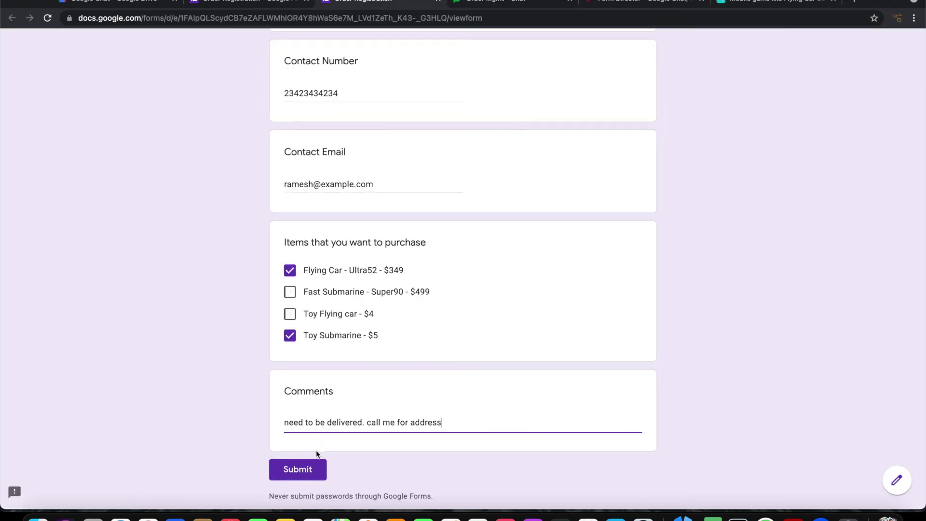
Submit the test order and view the New Orders bot message in the Order Mgmt room
left_click(299, 469)
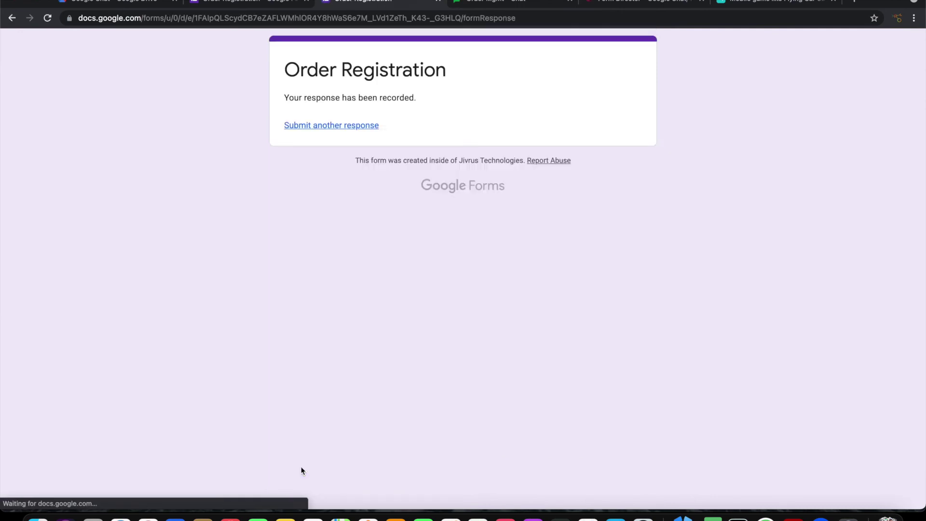
left_click(509, 3)
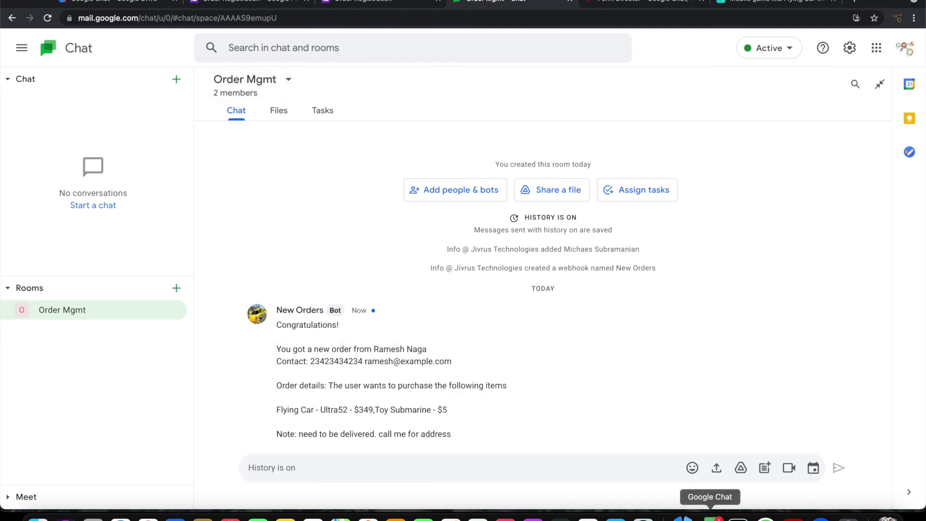
left_click(710, 514)
left_click(589, 367)
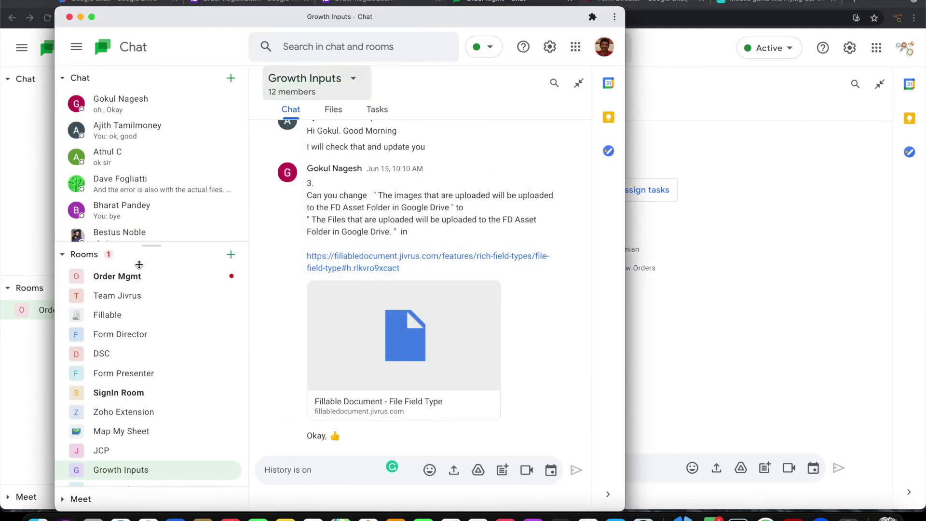
left_click(117, 276)
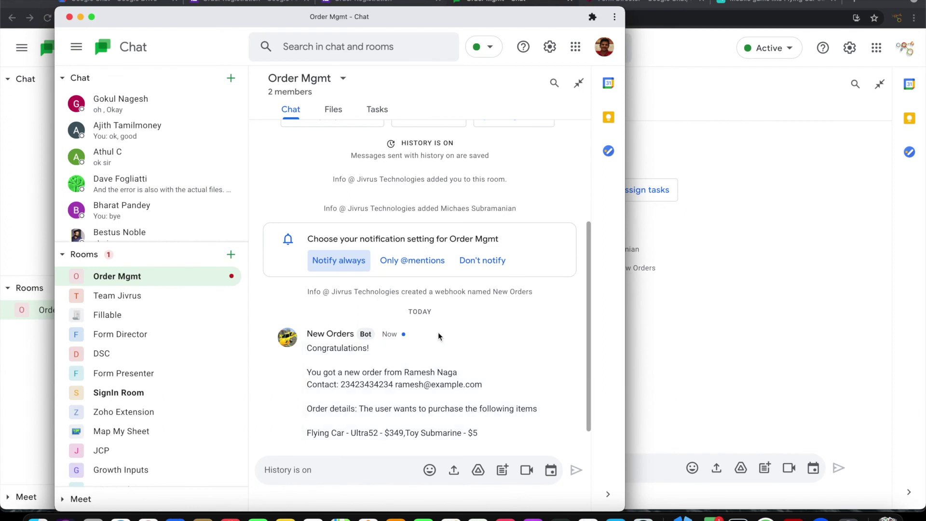
left_click(266, 1)
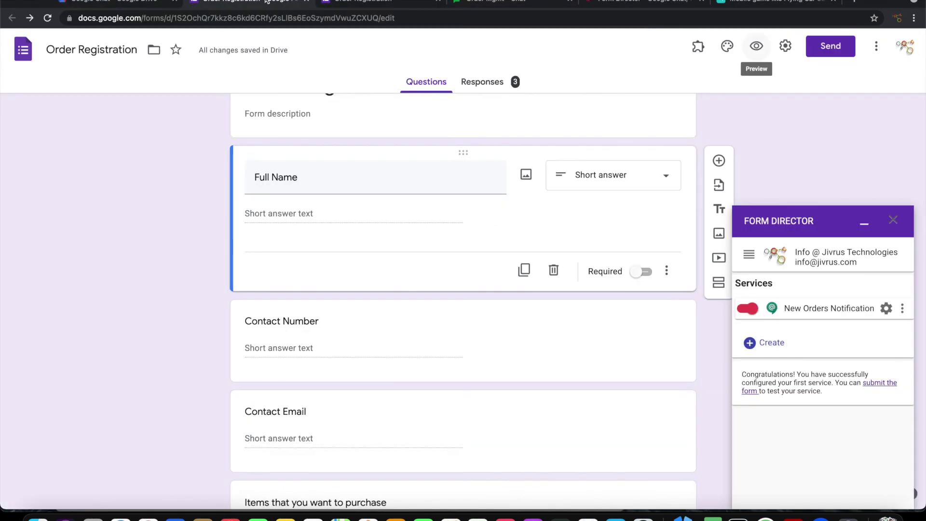